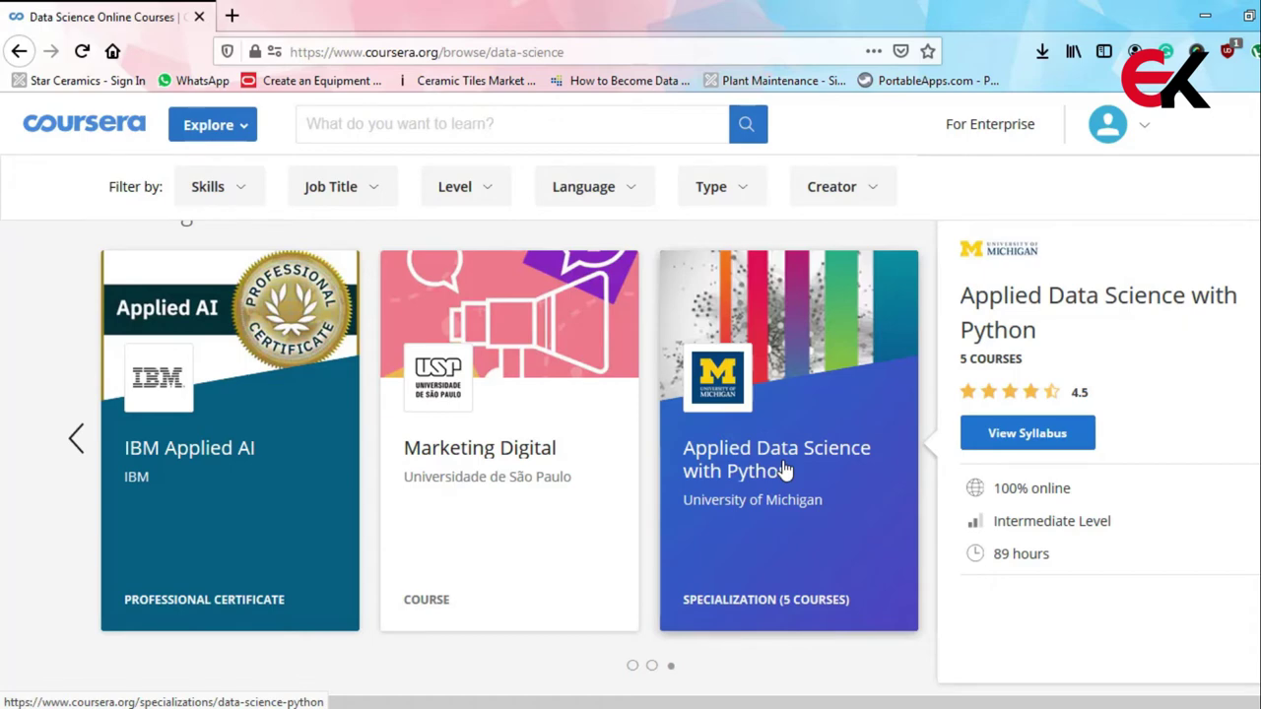
# - Open the Applied Data Science with Python specialization from the University of Michigan
pyautogui.click(783, 471)
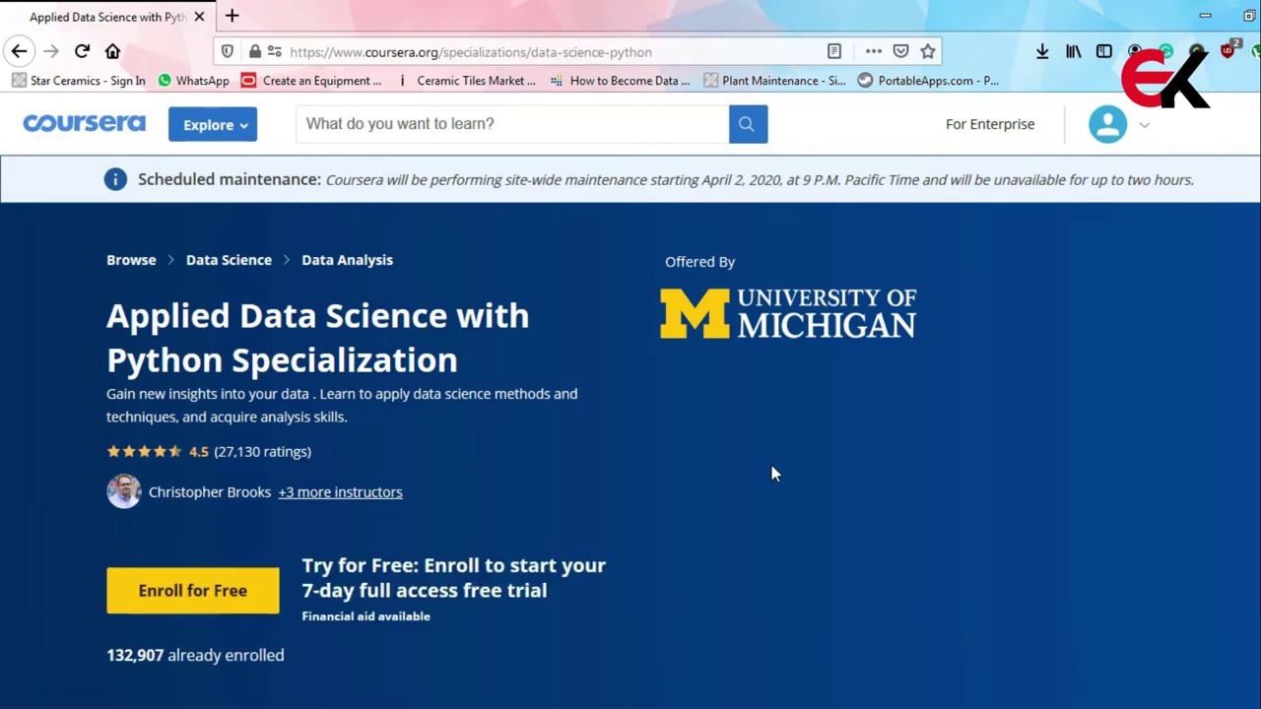
pyautogui.scroll(-2, 771, 470)
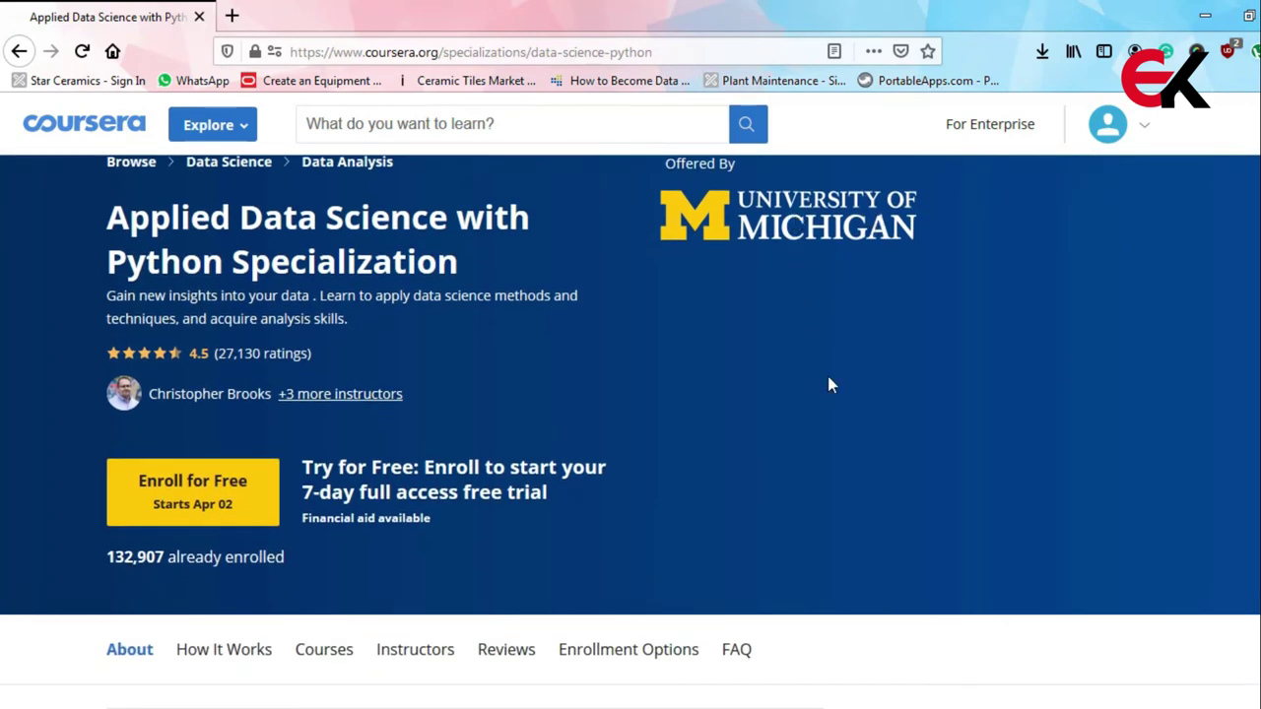
pyautogui.scroll(2, 827, 380)
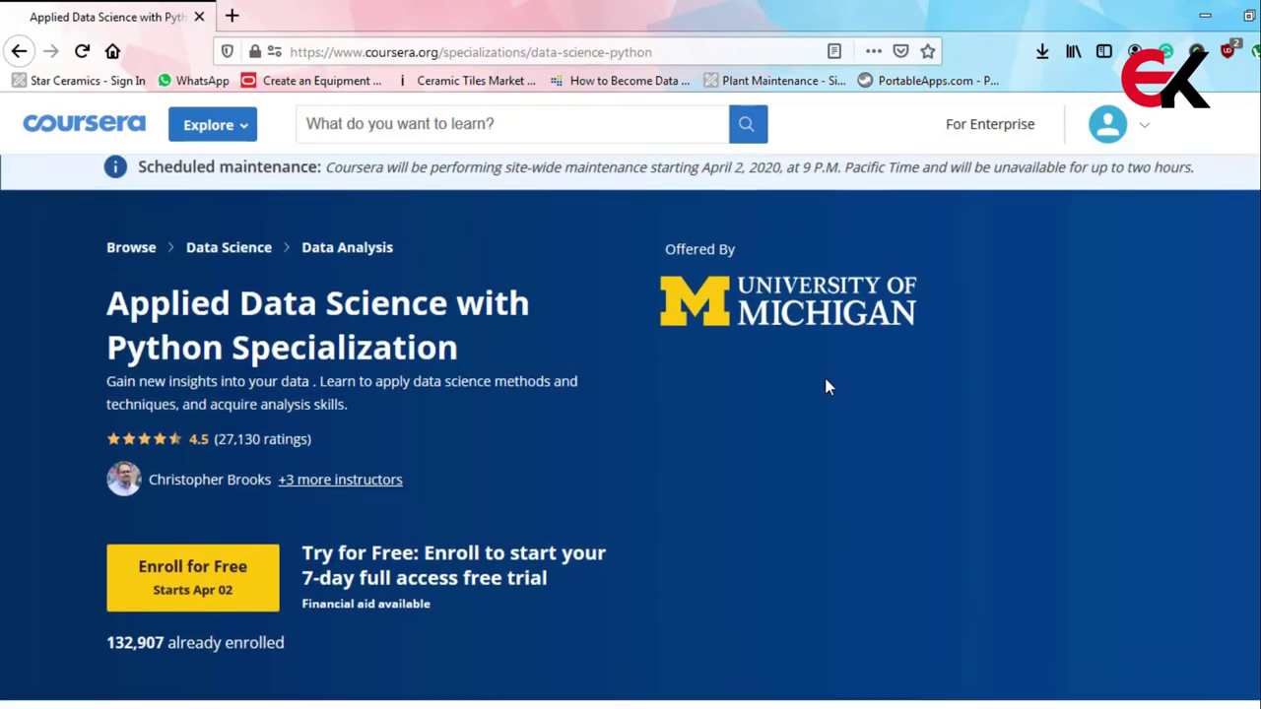
pyautogui.scroll(-2, 828, 385)
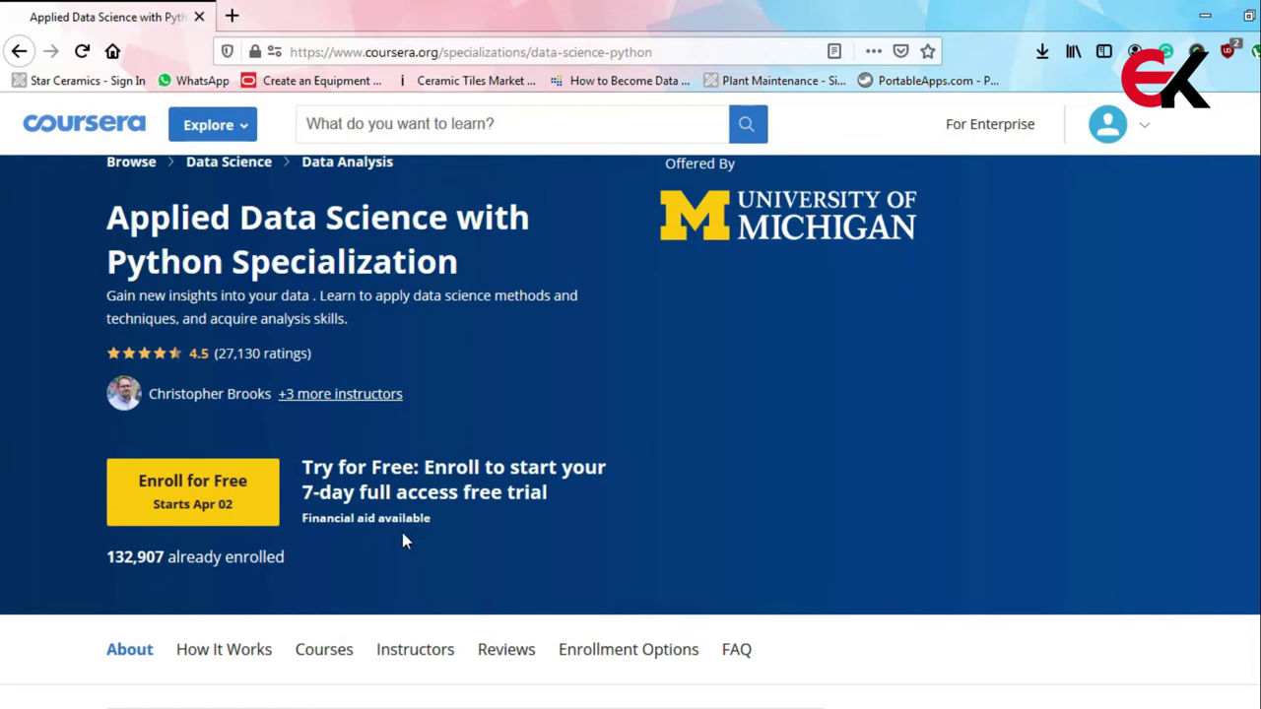
# - Review the specialization's learning outcomes, how it works and its course list
pyautogui.scroll(-2, 402, 540)
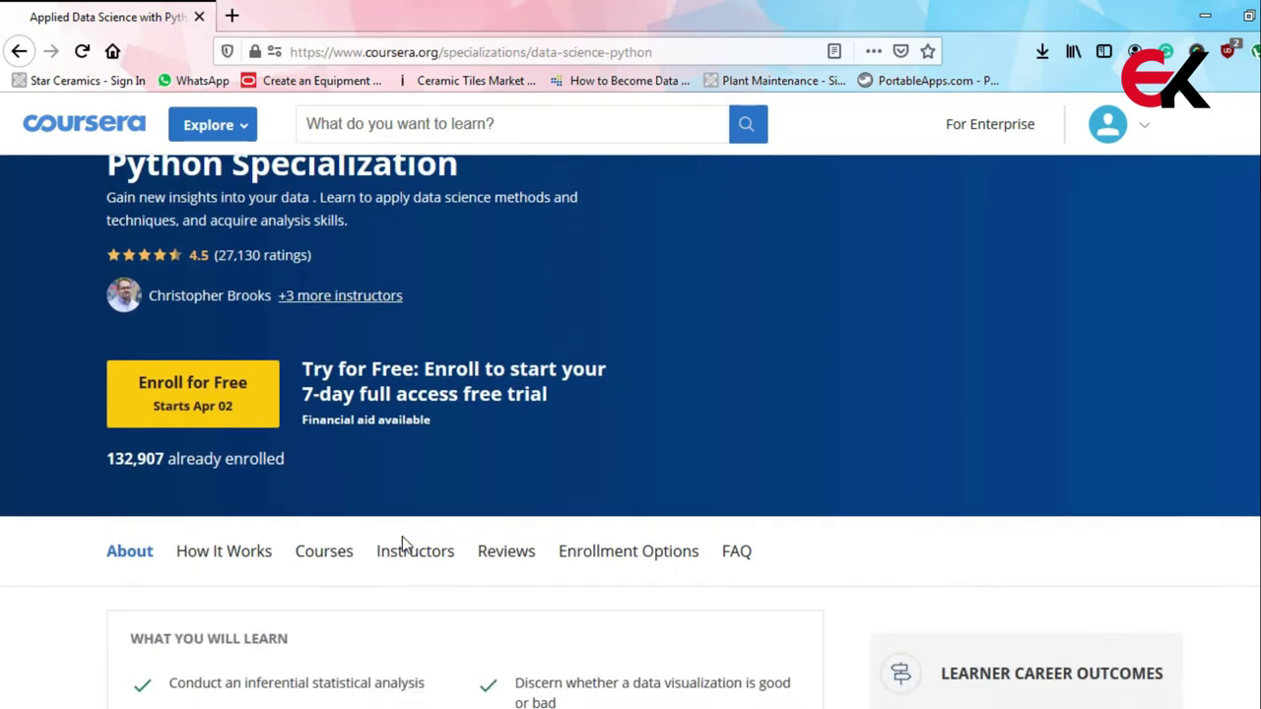
pyautogui.scroll(-2, 402, 542)
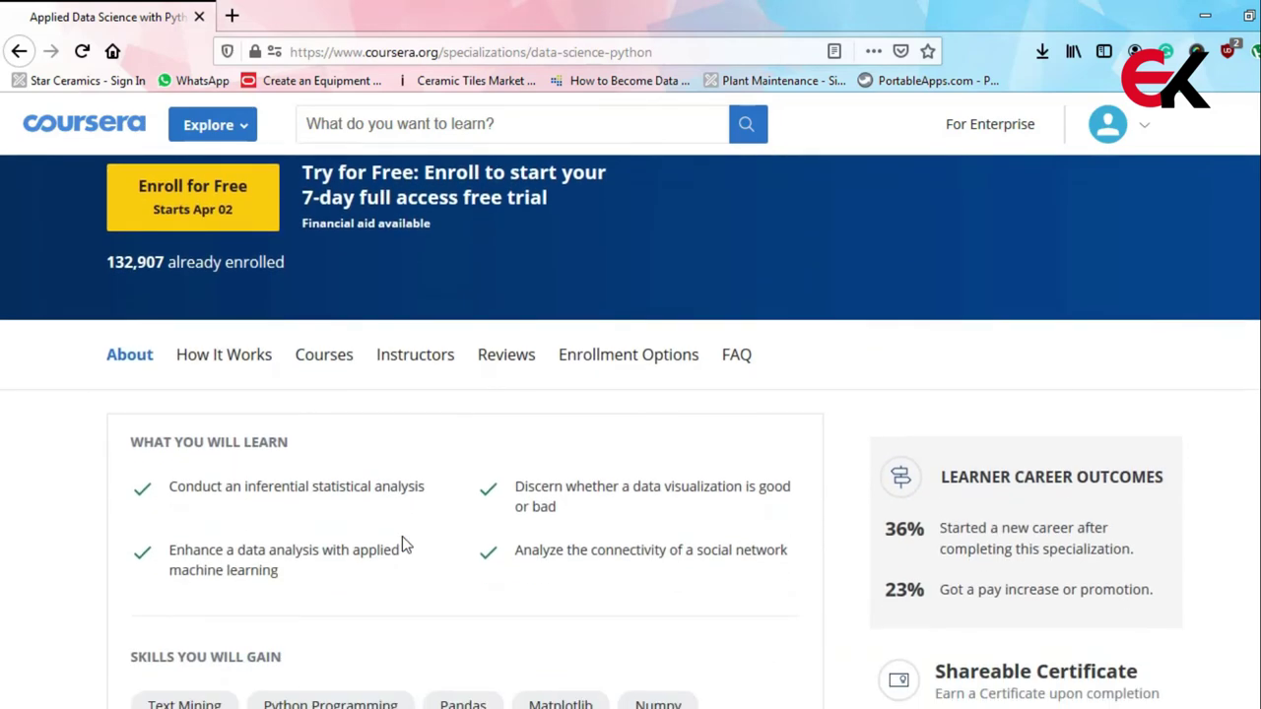
pyautogui.scroll(-10, 402, 540)
pyautogui.scroll(-3, 1016, 423)
pyautogui.scroll(-3, 1019, 429)
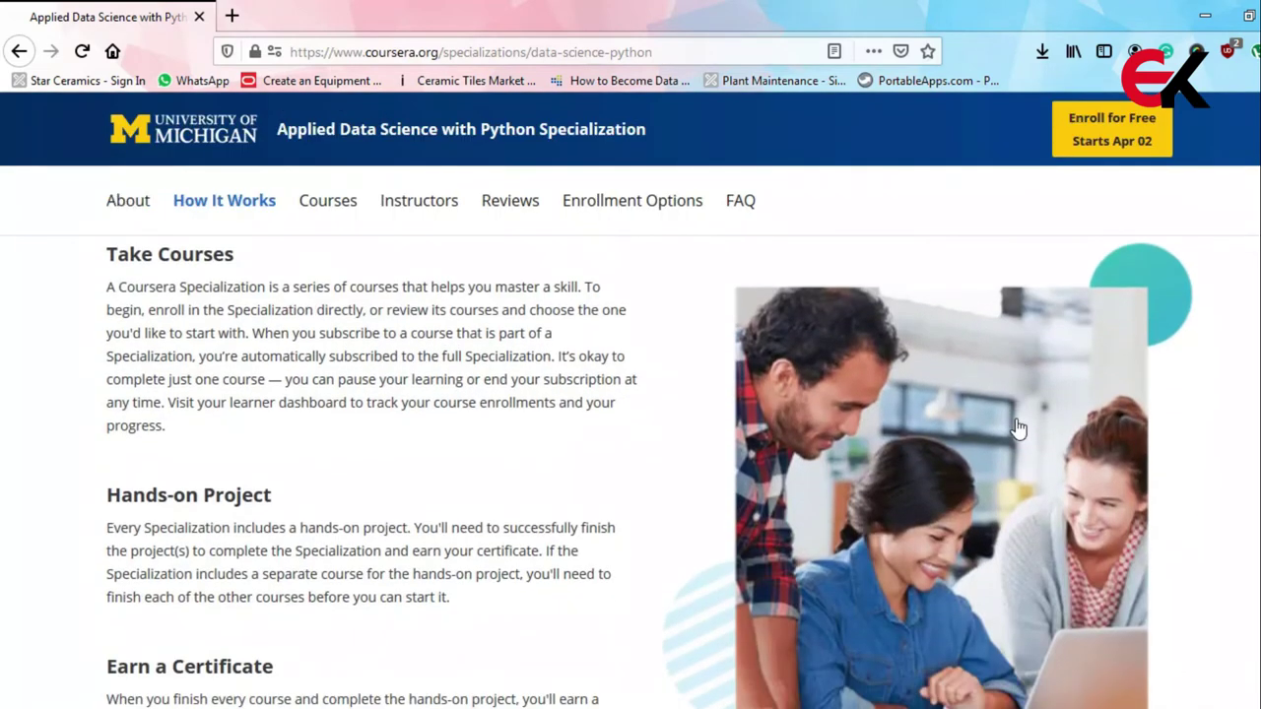
pyautogui.scroll(-2, 1018, 429)
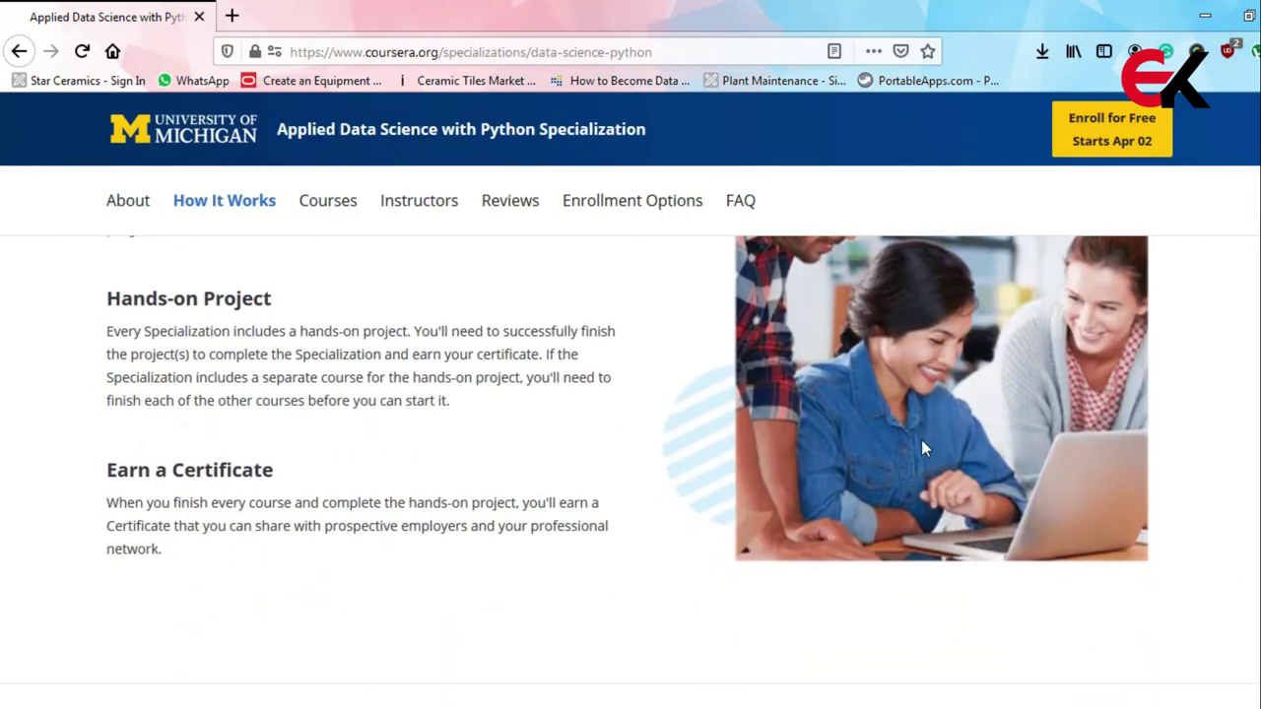
pyautogui.scroll(-5, 916, 517)
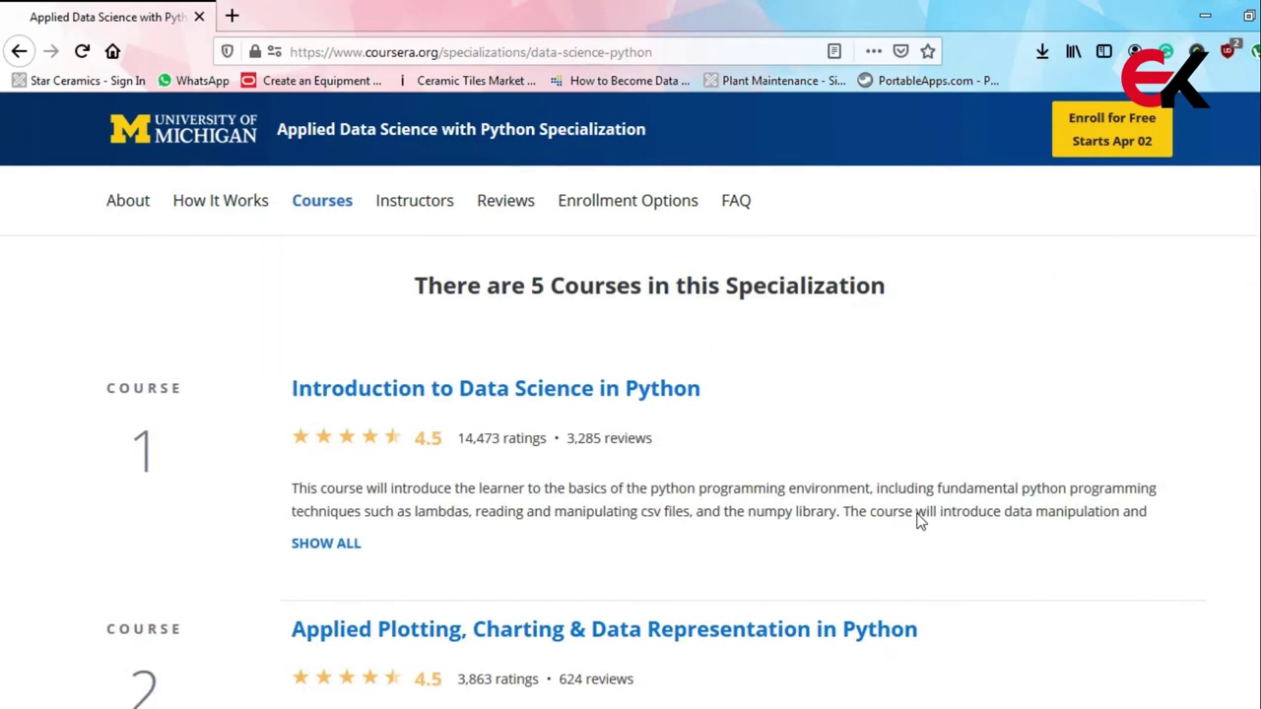
pyautogui.scroll(12, 916, 522)
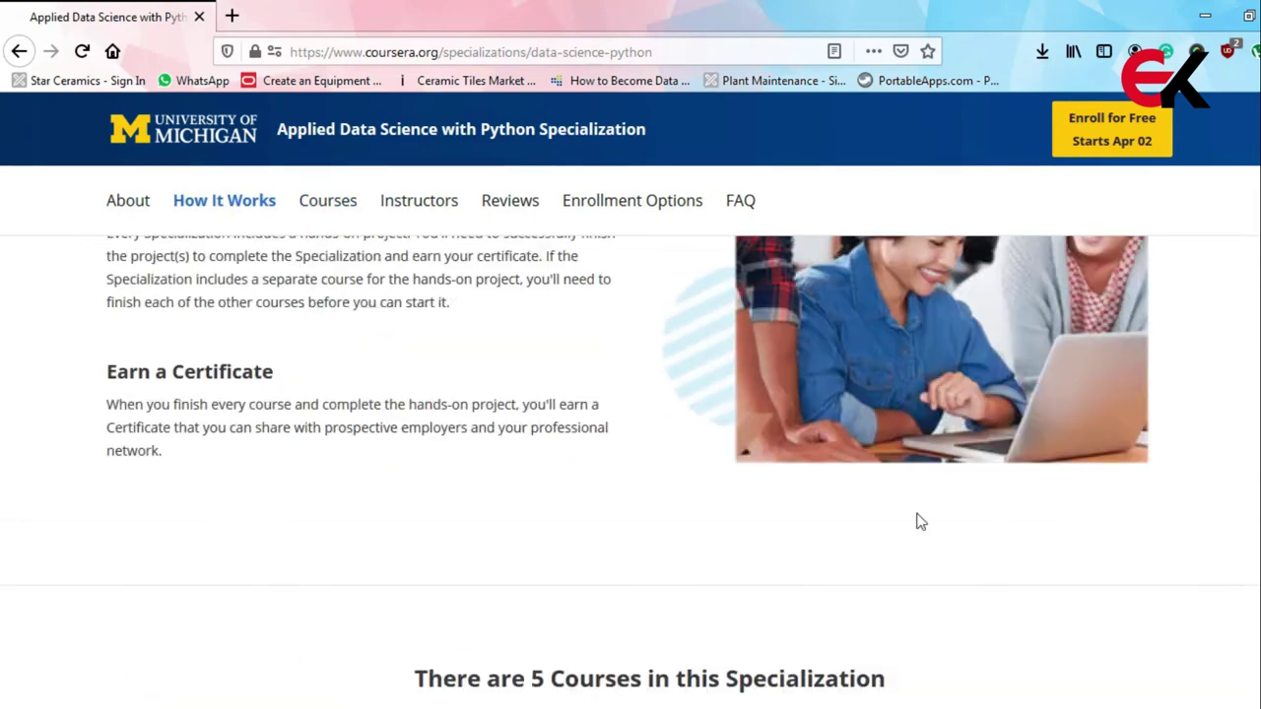
pyautogui.scroll(12, 916, 522)
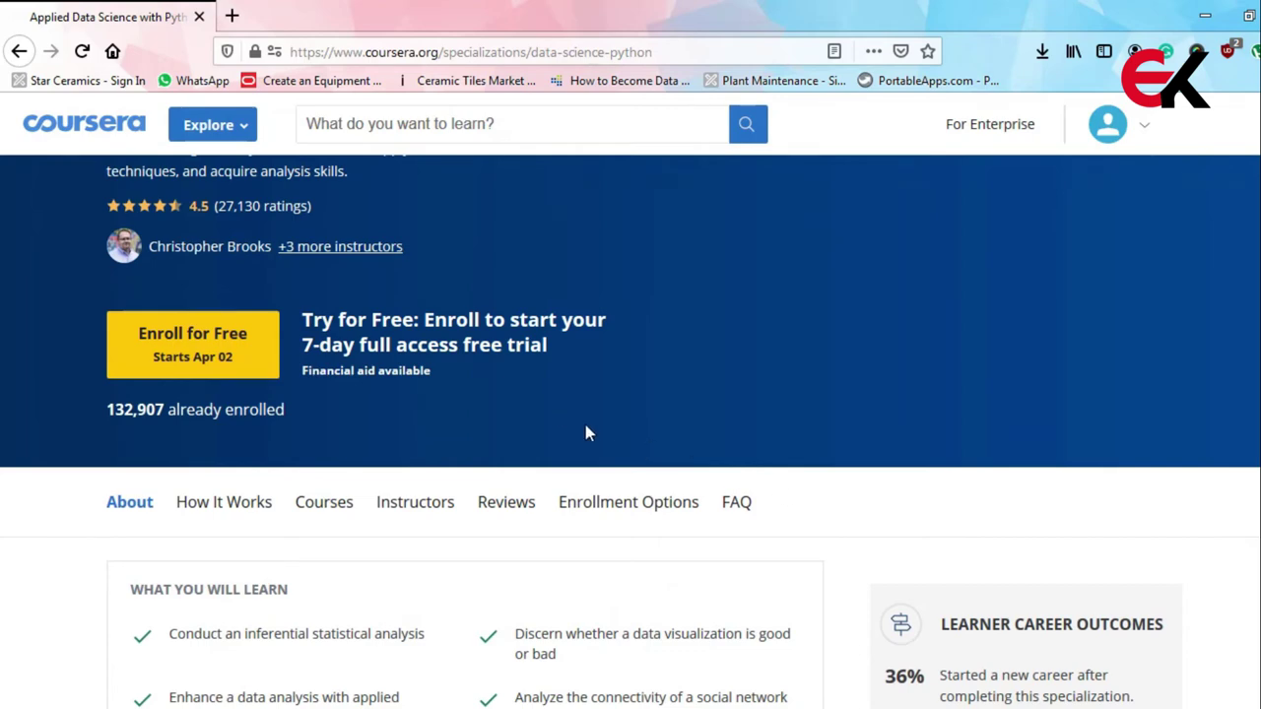
# - Open the financial aid offer and continue to the application for Introduction to Data Science in Python
pyautogui.scroll(2, 585, 434)
pyautogui.scroll(-2, 585, 433)
pyautogui.click(398, 374)
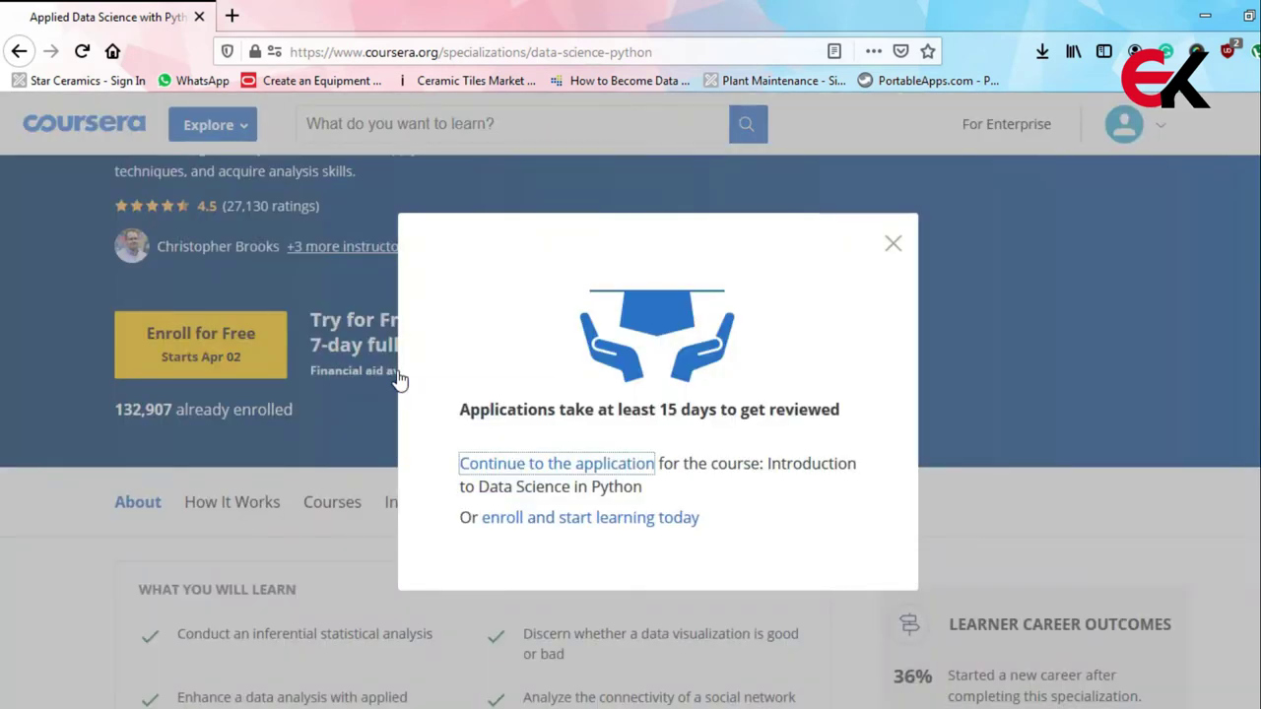
pyautogui.click(524, 479)
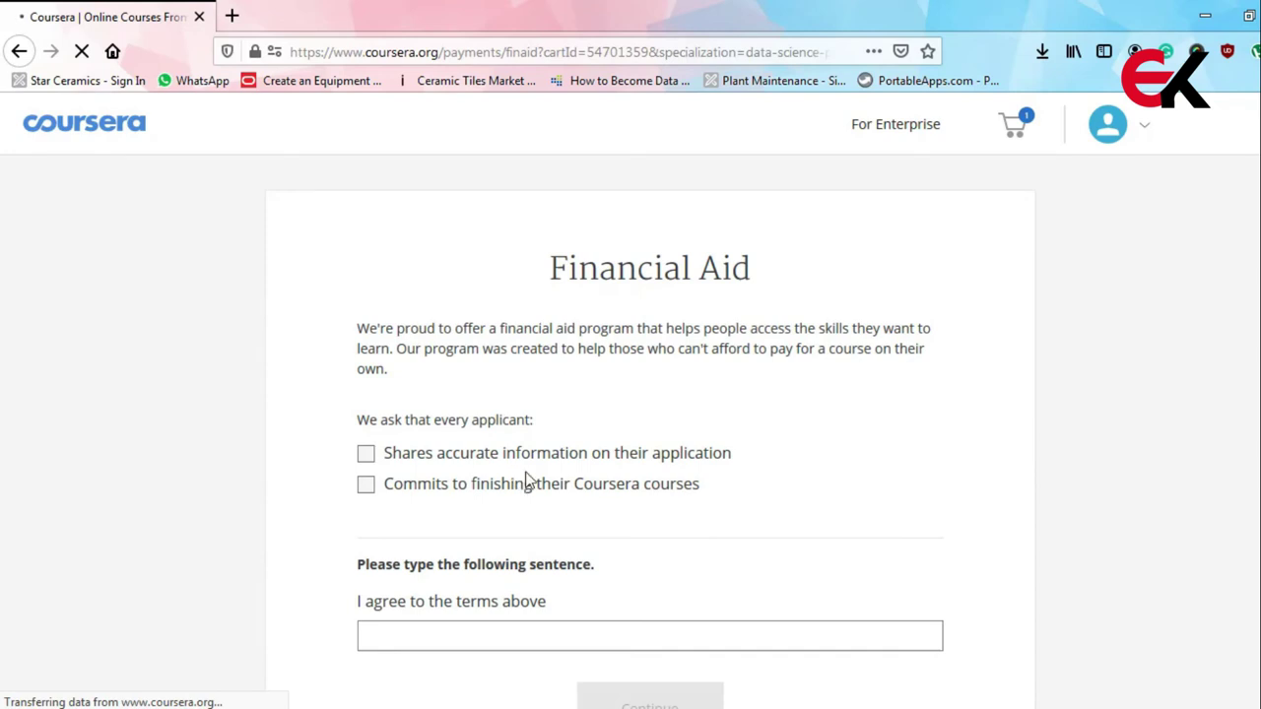
# - Agree to share accurate information and to finish the Coursera courses, and activate the agreement sentence field
pyautogui.scroll(-3, 744, 507)
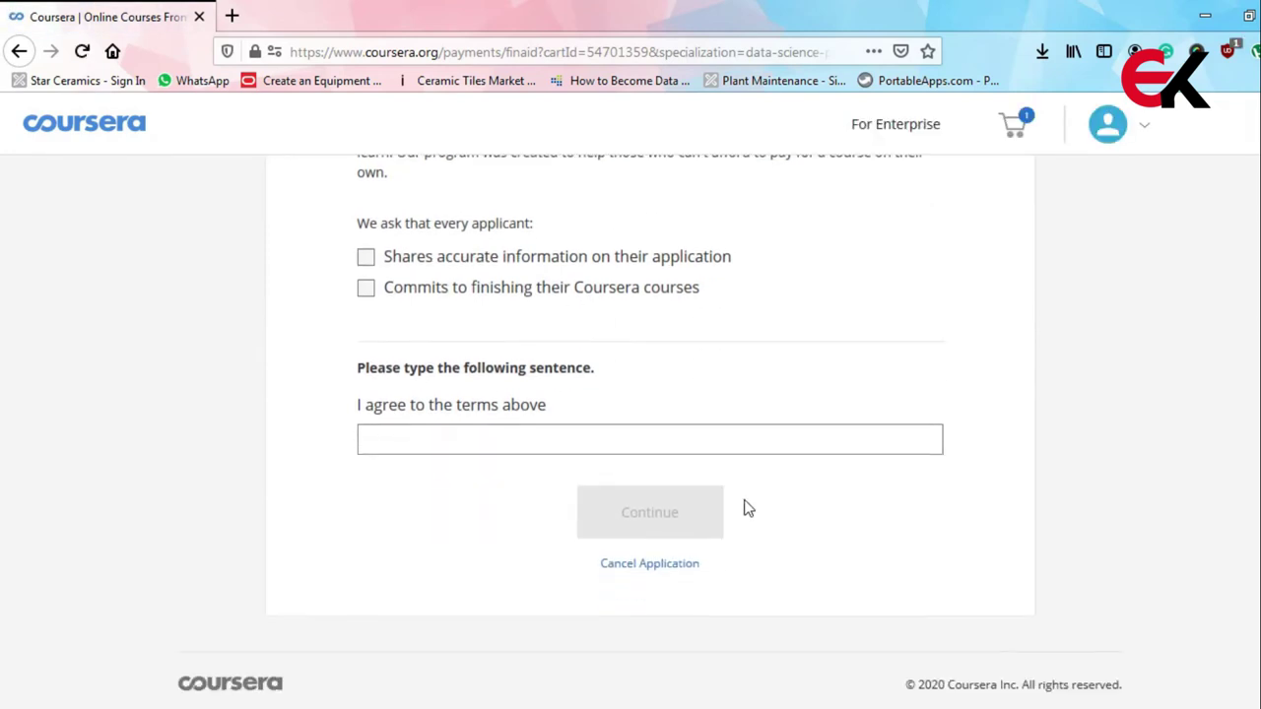
pyautogui.scroll(3, 746, 510)
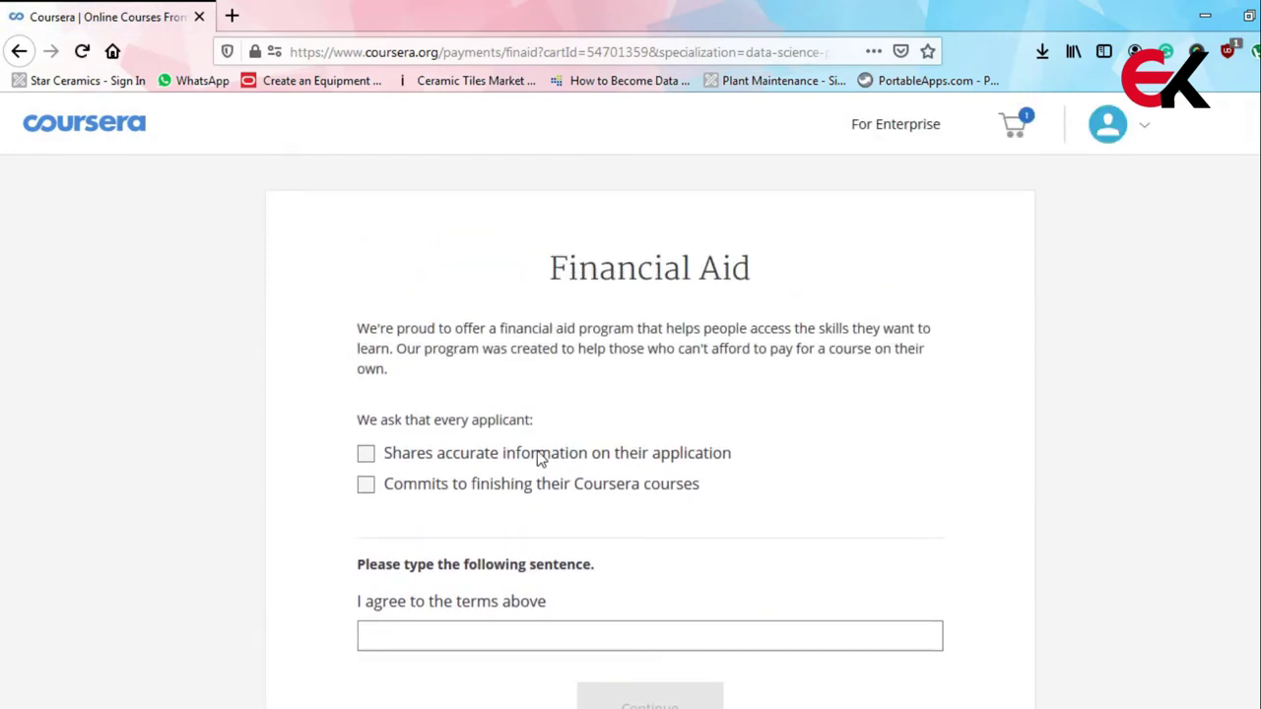
pyautogui.click(365, 454)
pyautogui.click(366, 487)
pyautogui.click(441, 636)
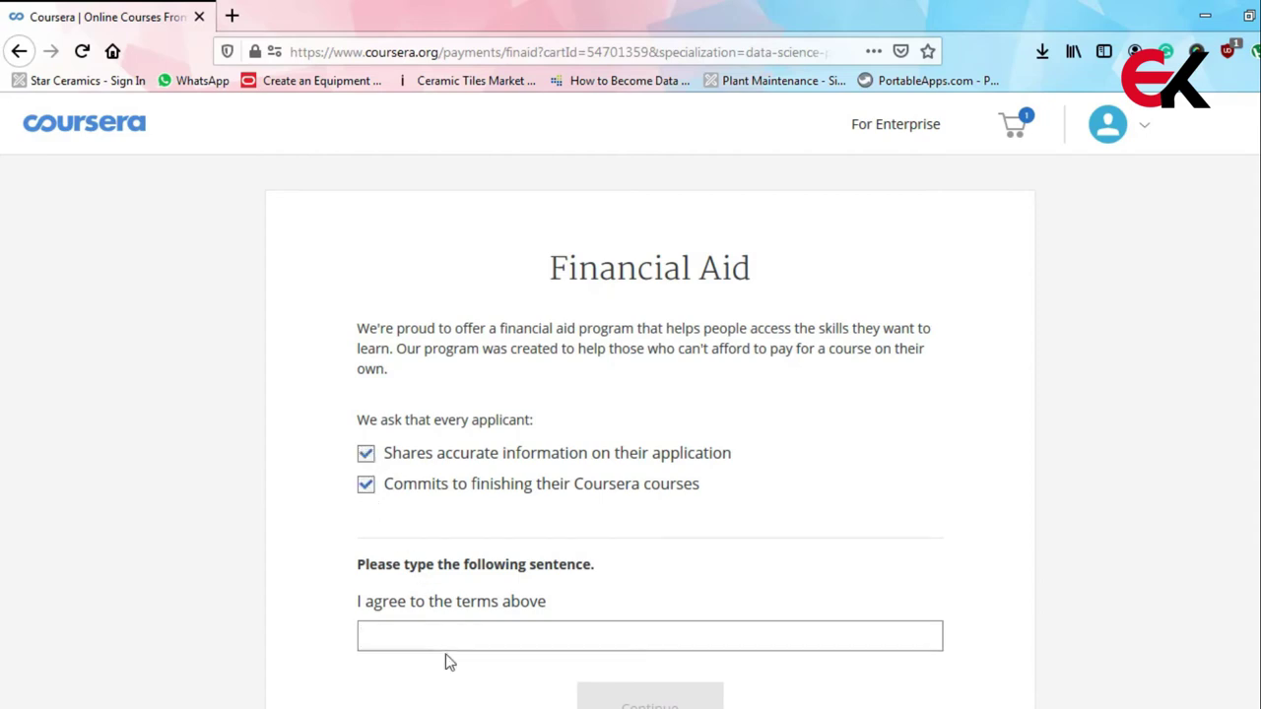
pyautogui.scroll(-4, 445, 661)
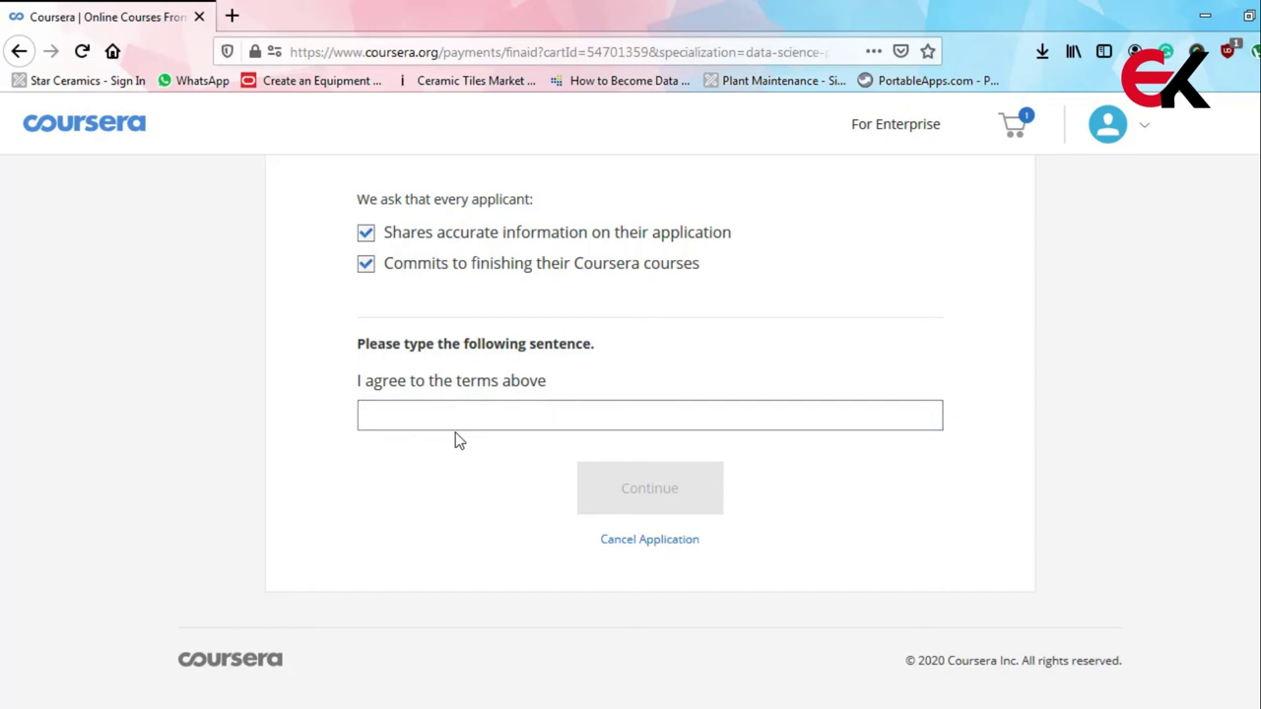
pyautogui.write('i a')
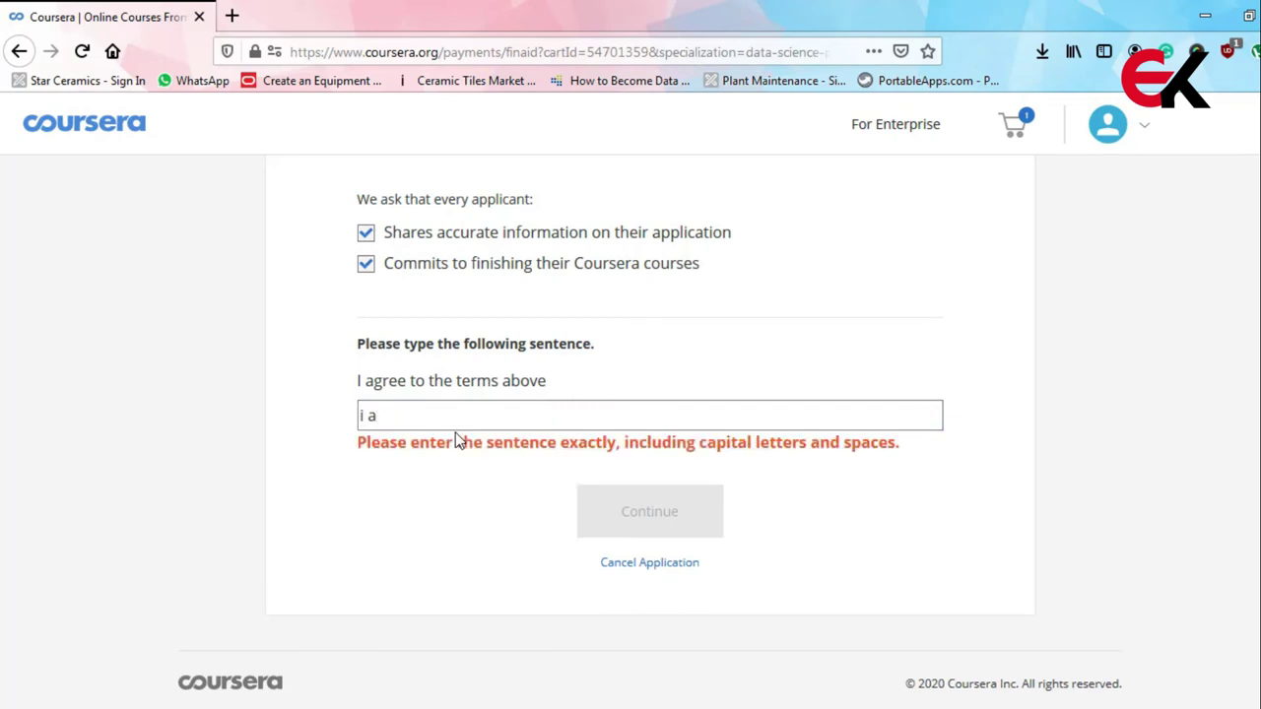
pyautogui.write('gree to the terms above')
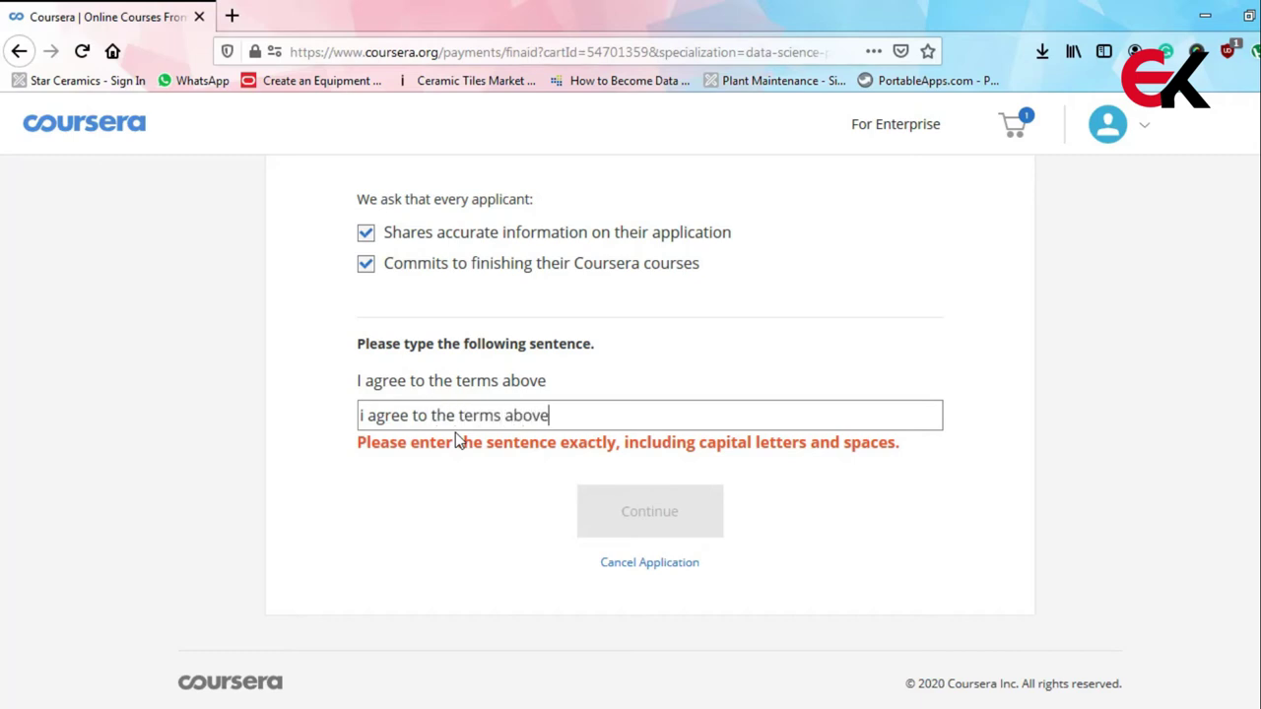
pyautogui.hotkey('ctrl', 'a')
pyautogui.press('BackSpace')
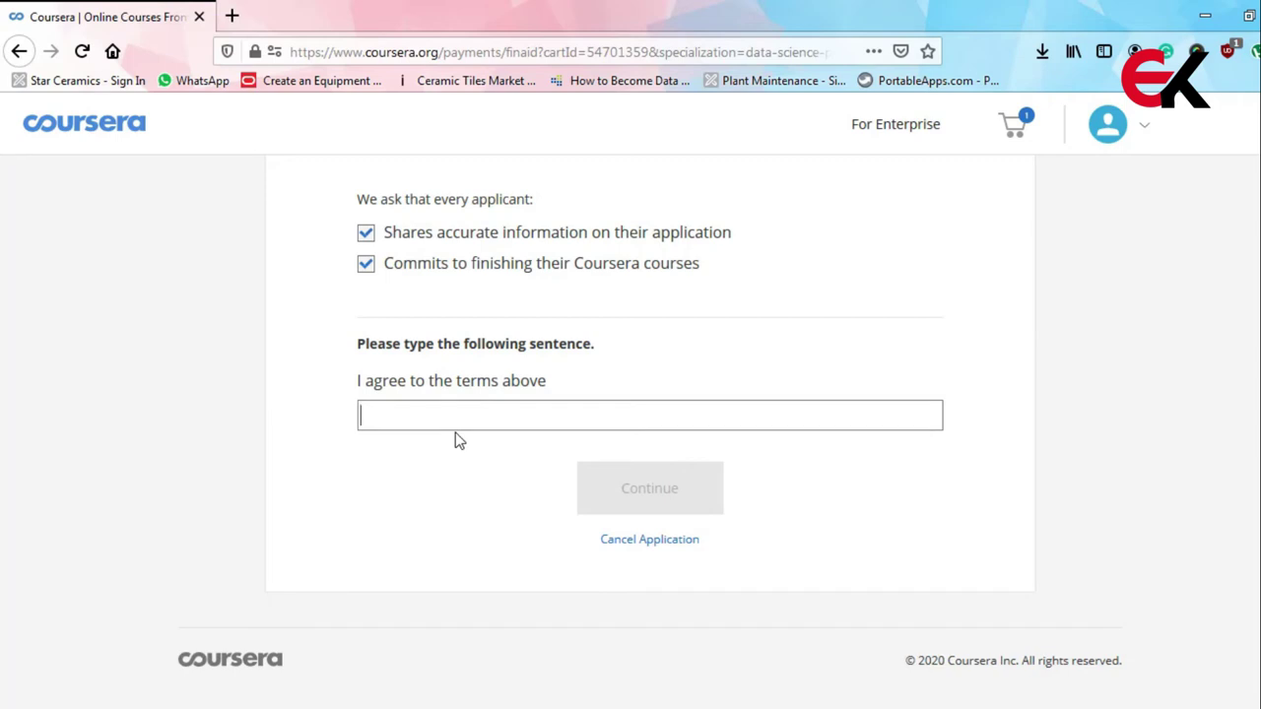
# - Enter the agreement sentence "I agree to the terms above" with a capital I and continue to the application form
pyautogui.write('i agree to')
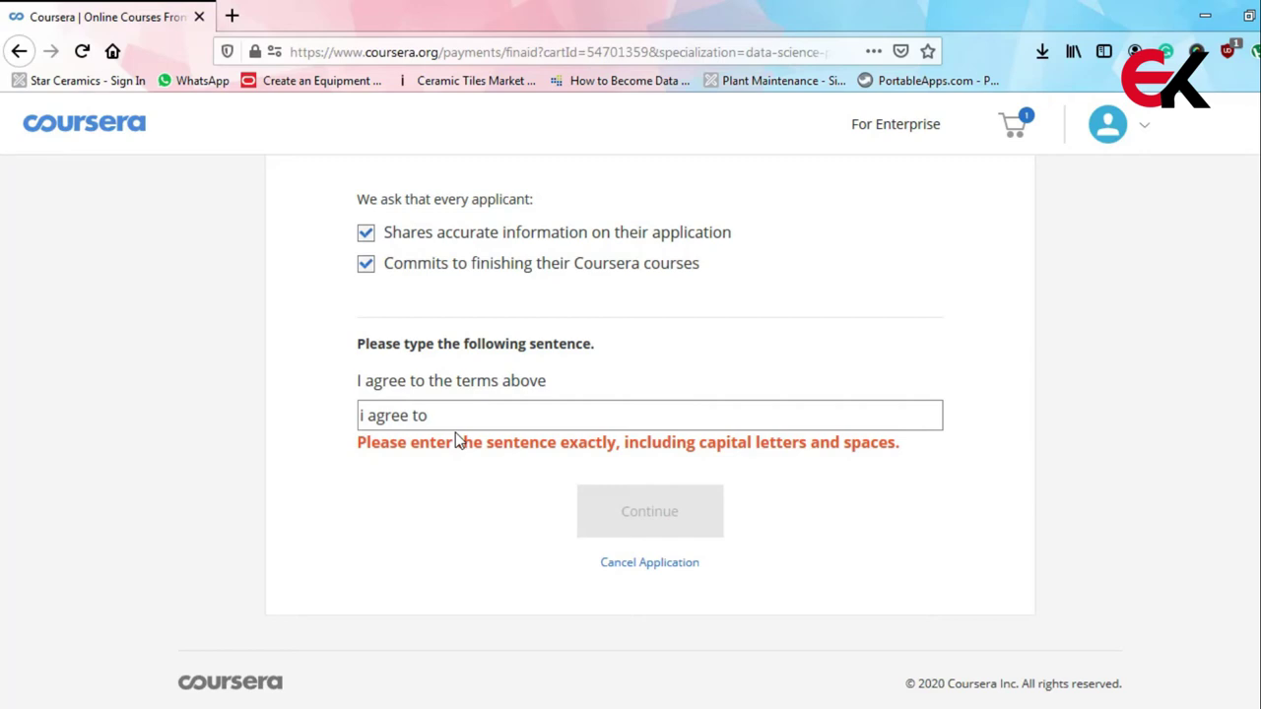
pyautogui.write(' the terms above')
pyautogui.click(372, 416)
pyautogui.press('BackSpace')
pyautogui.press('BackSpace')
pyautogui.write('I')
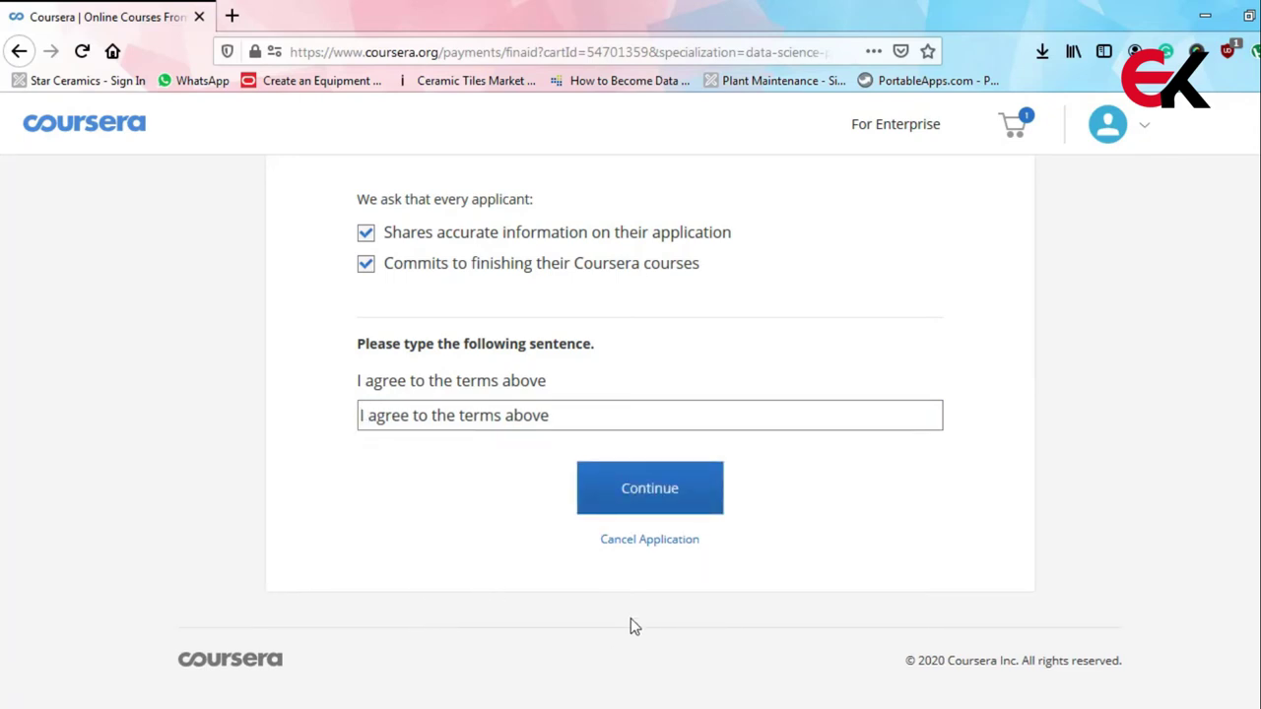
pyautogui.click(682, 504)
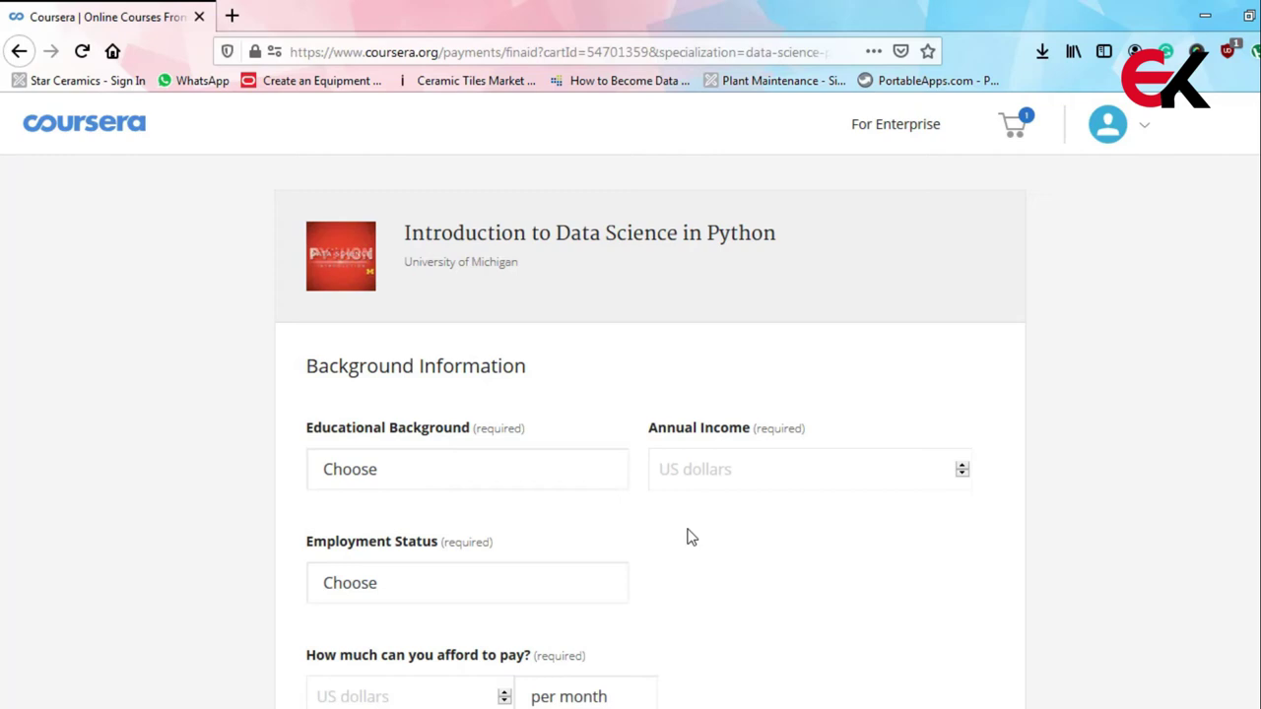
# - Set the educational background to College degree and the annual income to 0 US dollars
pyautogui.click(517, 470)
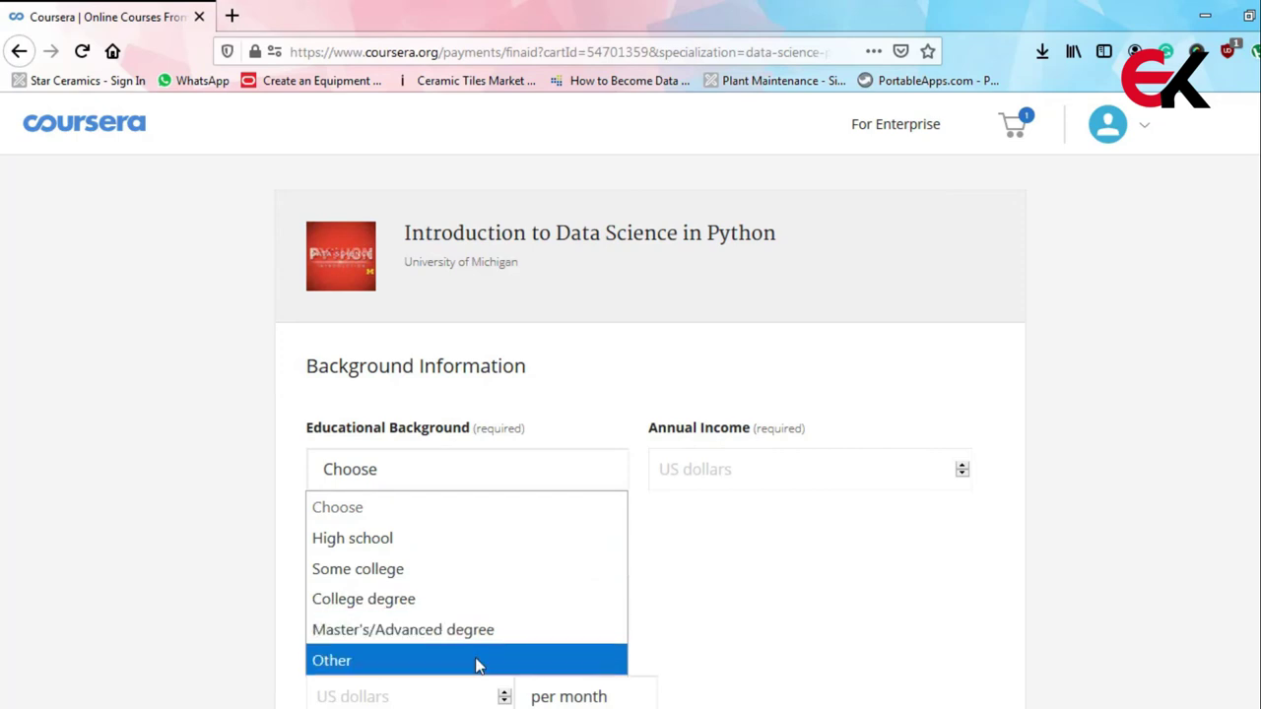
pyautogui.click(470, 599)
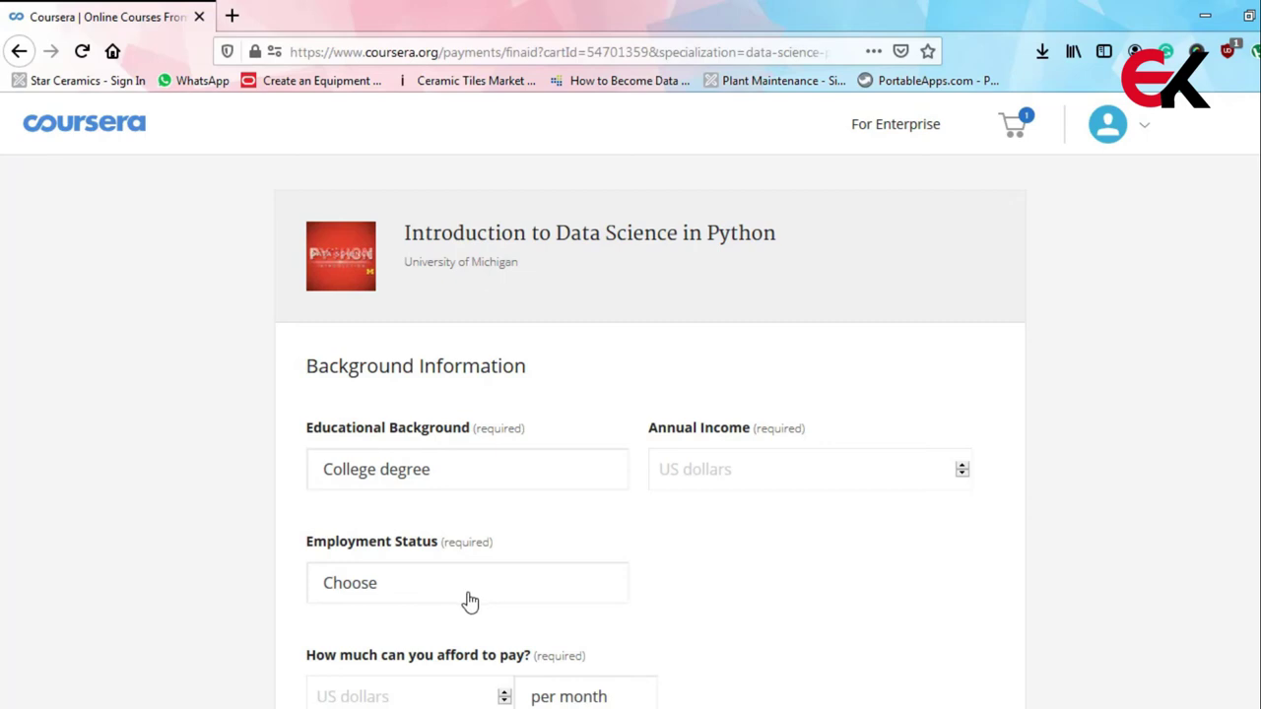
pyautogui.click(746, 476)
pyautogui.write('0')
# - Set the employment status to Student and the affordable payment to 0 US dollars per month
pyautogui.click(551, 594)
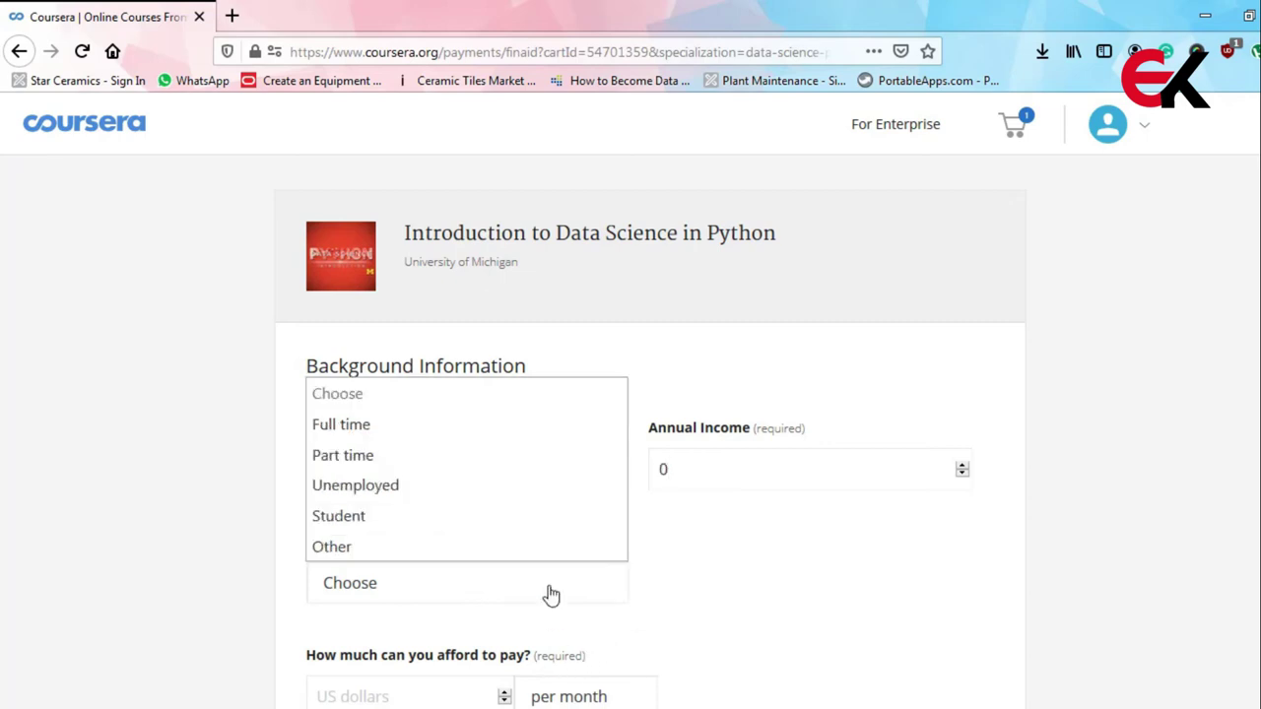
pyautogui.click(473, 527)
pyautogui.scroll(-2, 529, 611)
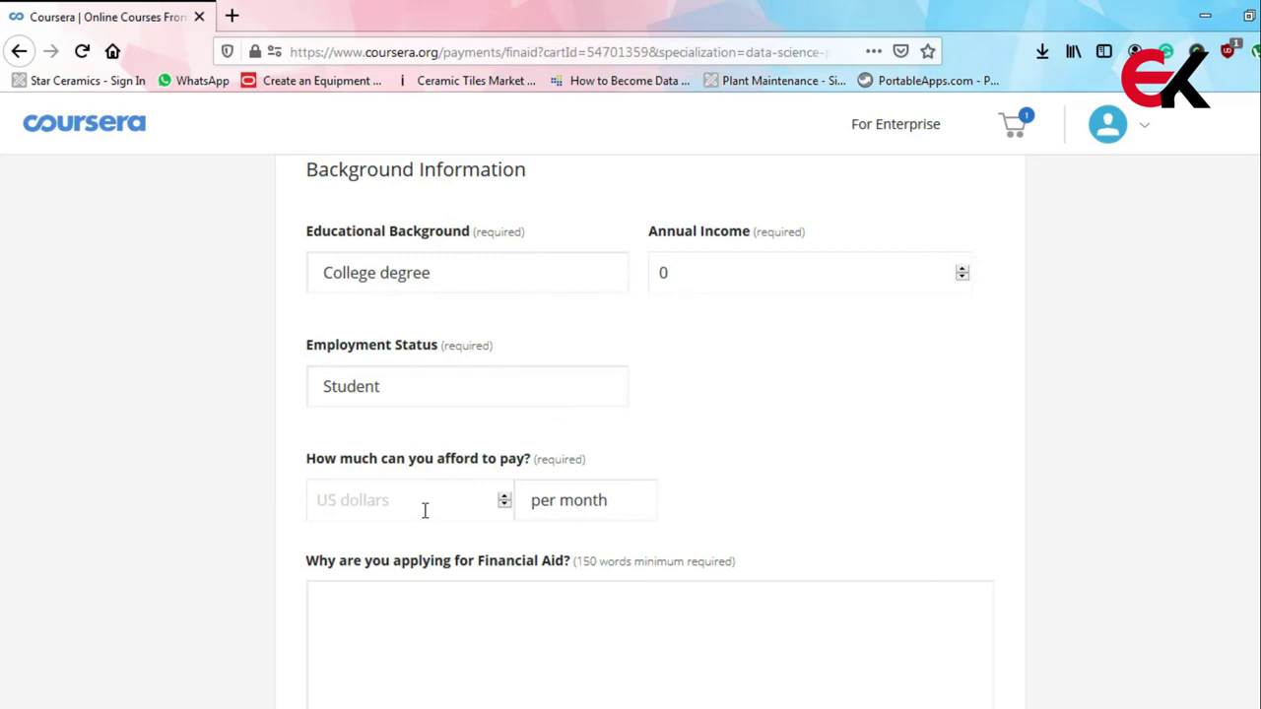
pyautogui.write('0')
# - Examine the questions on the reason for applying, career goals and the low-interest loan, leaving the answers blank
pyautogui.scroll(2, 716, 487)
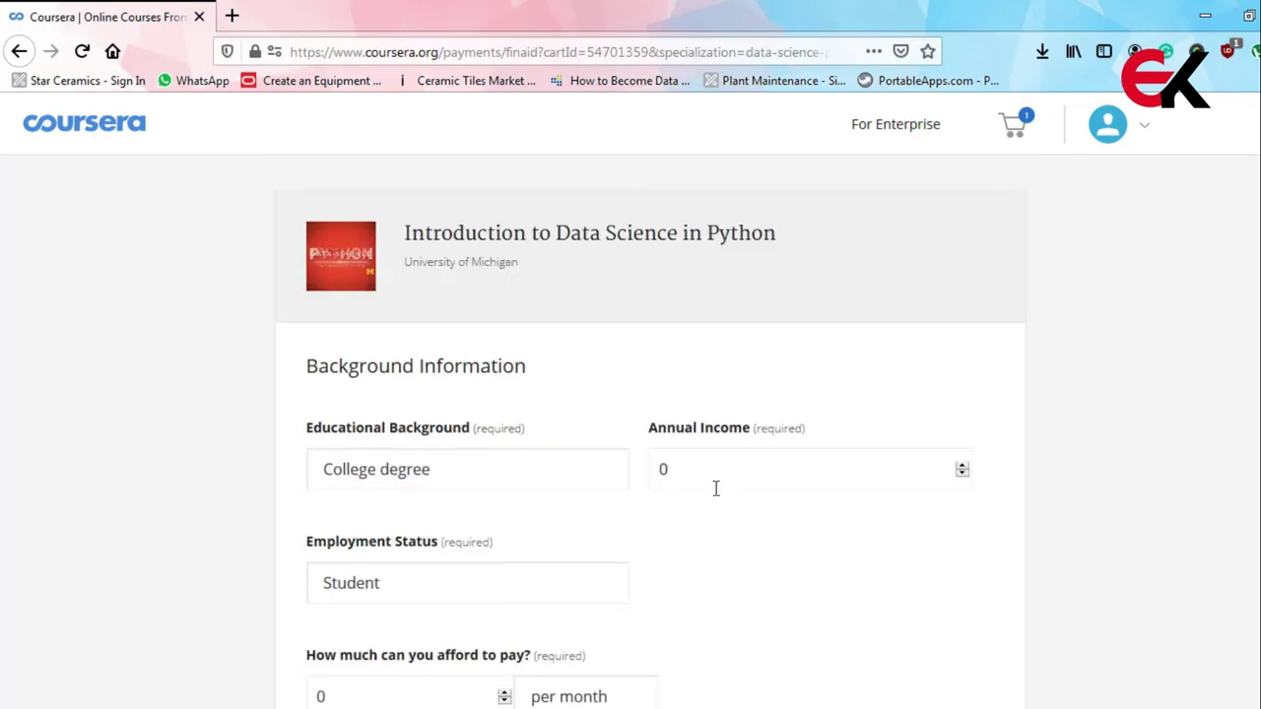
pyautogui.scroll(-2, 718, 497)
pyautogui.scroll(-1, 718, 497)
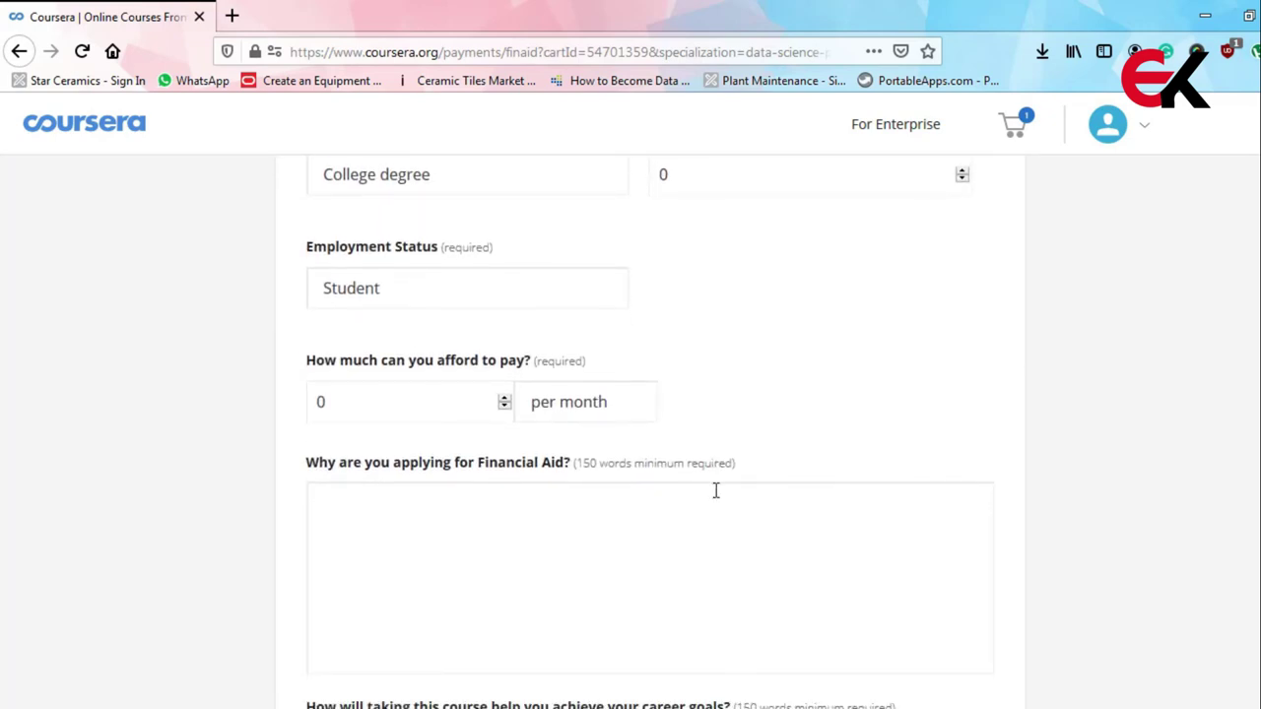
pyautogui.scroll(-2, 715, 491)
pyautogui.scroll(1, 716, 497)
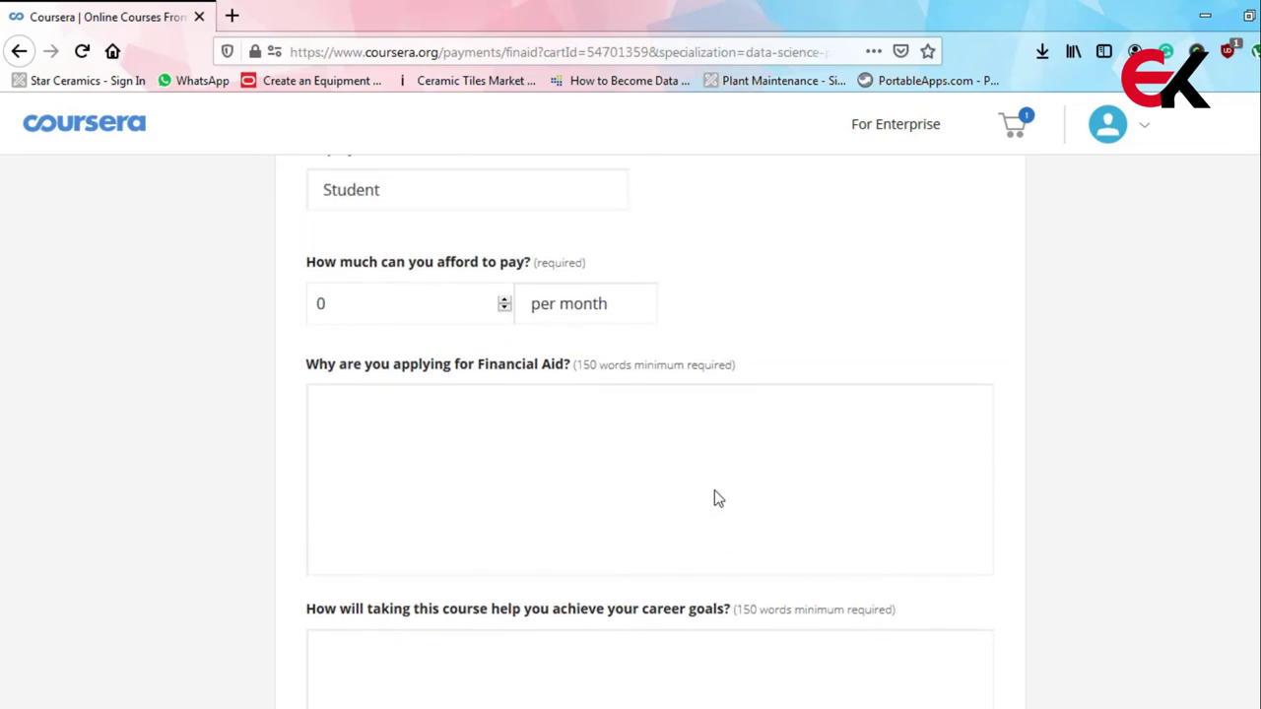
pyautogui.scroll(1, 714, 498)
pyautogui.click(325, 486)
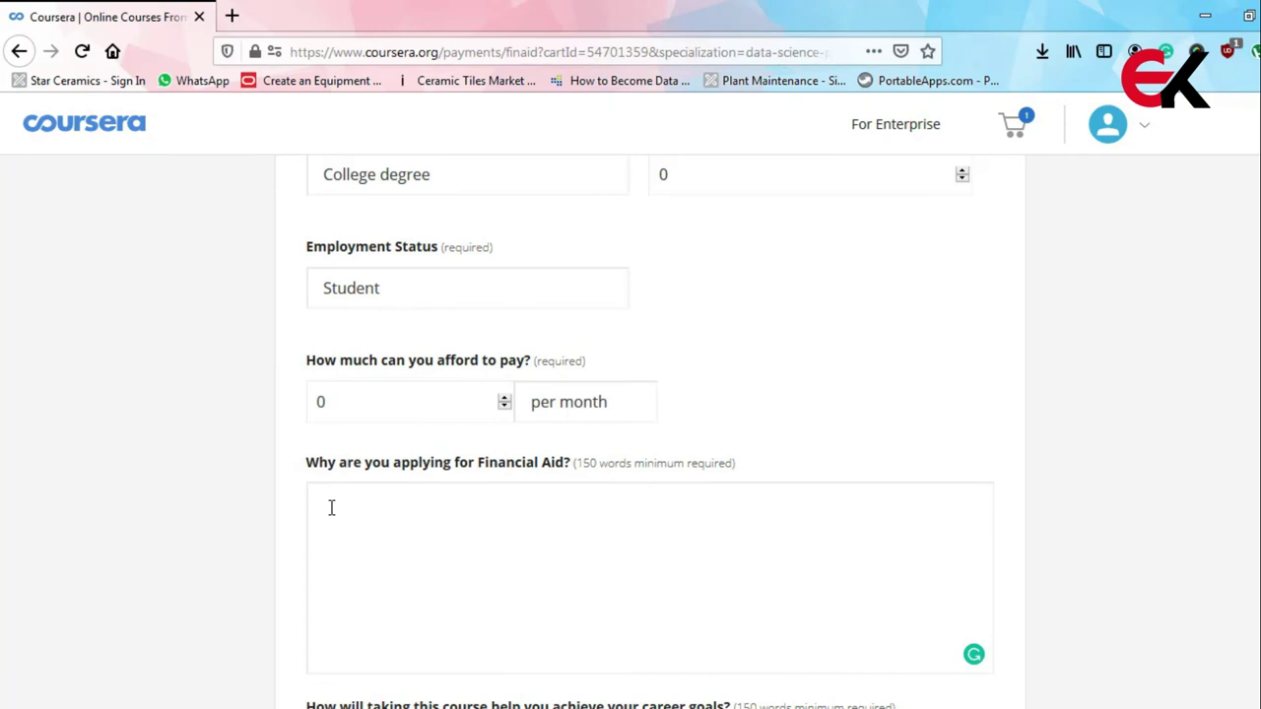
pyautogui.scroll(-3, 581, 501)
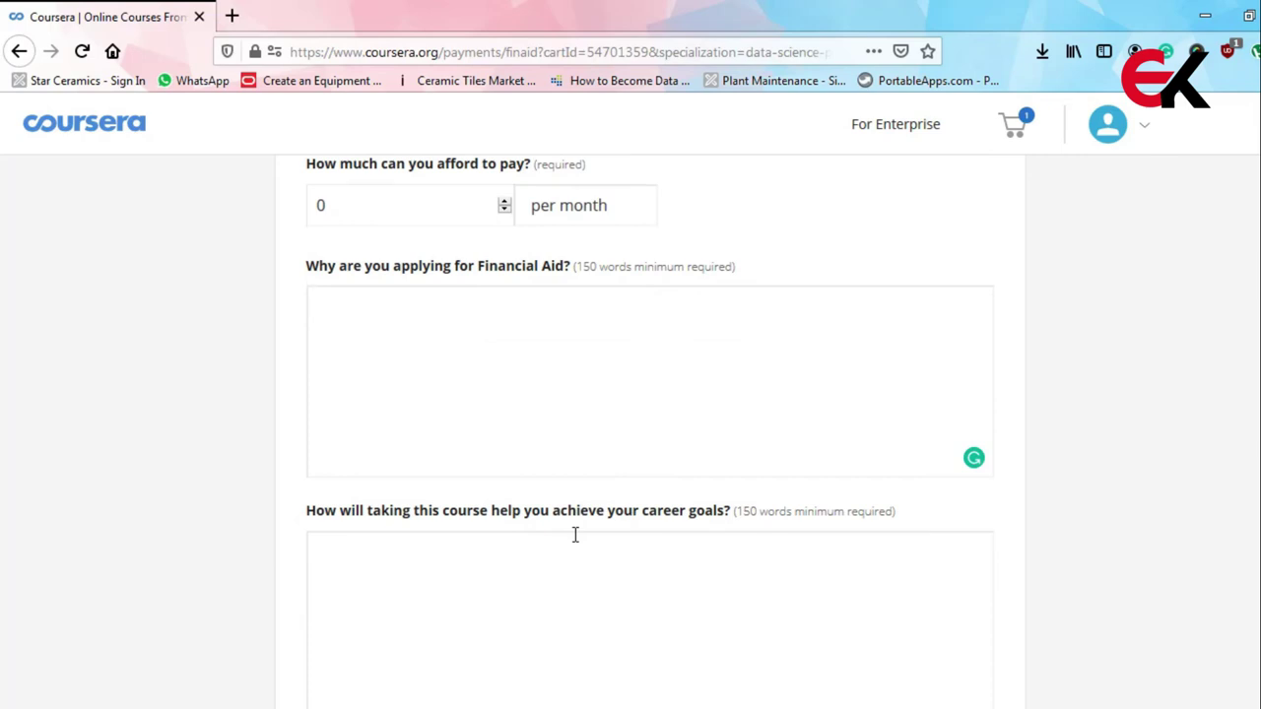
pyautogui.click(575, 534)
pyautogui.scroll(-3, 575, 534)
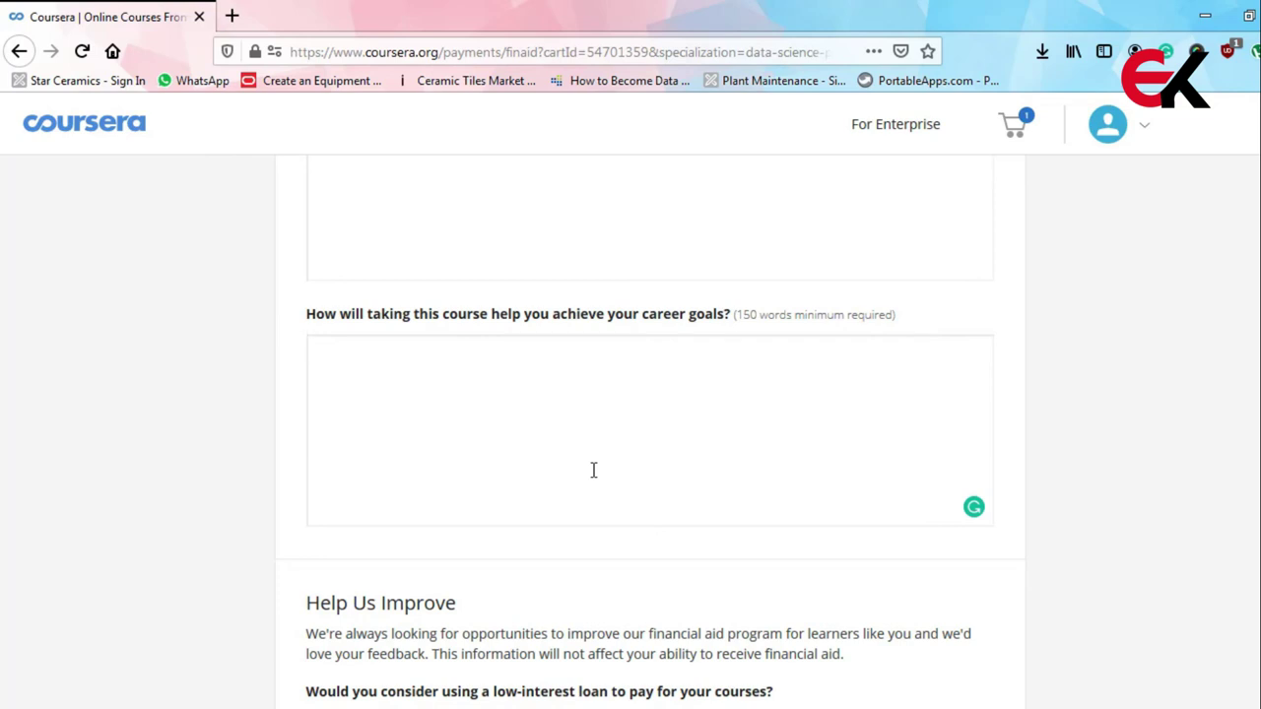
pyautogui.scroll(-3, 593, 469)
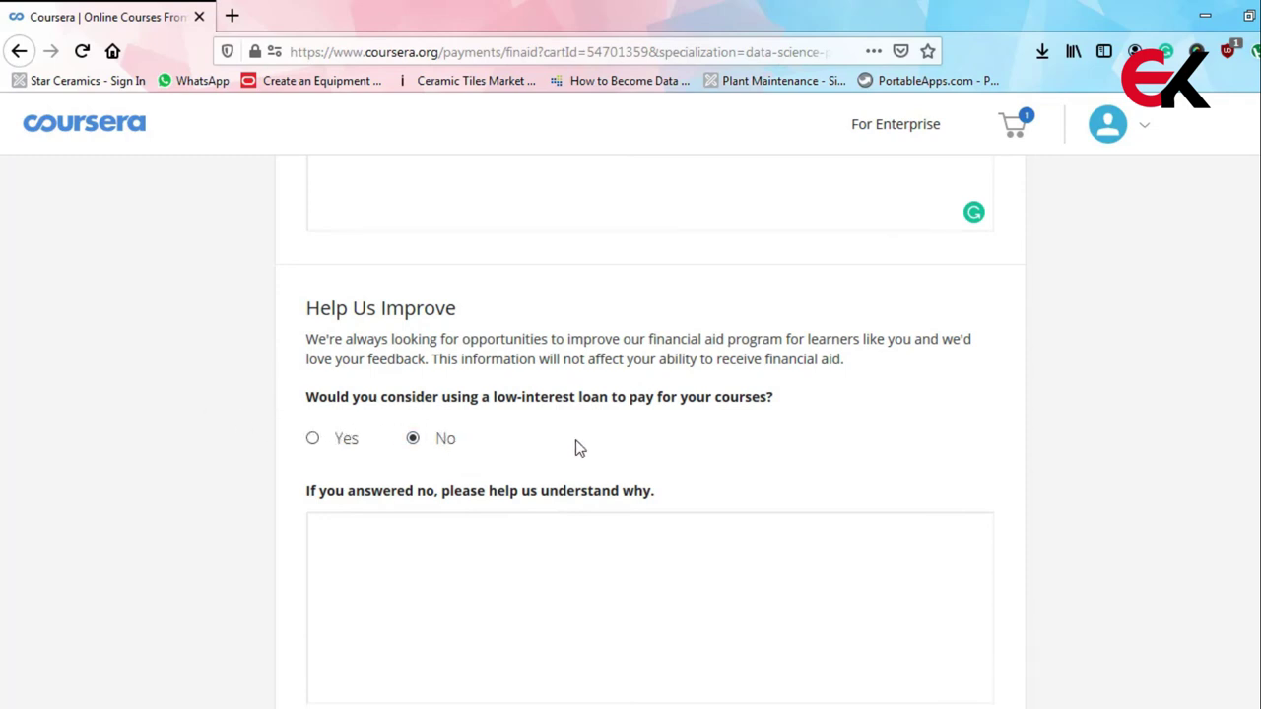
pyautogui.scroll(-2, 406, 443)
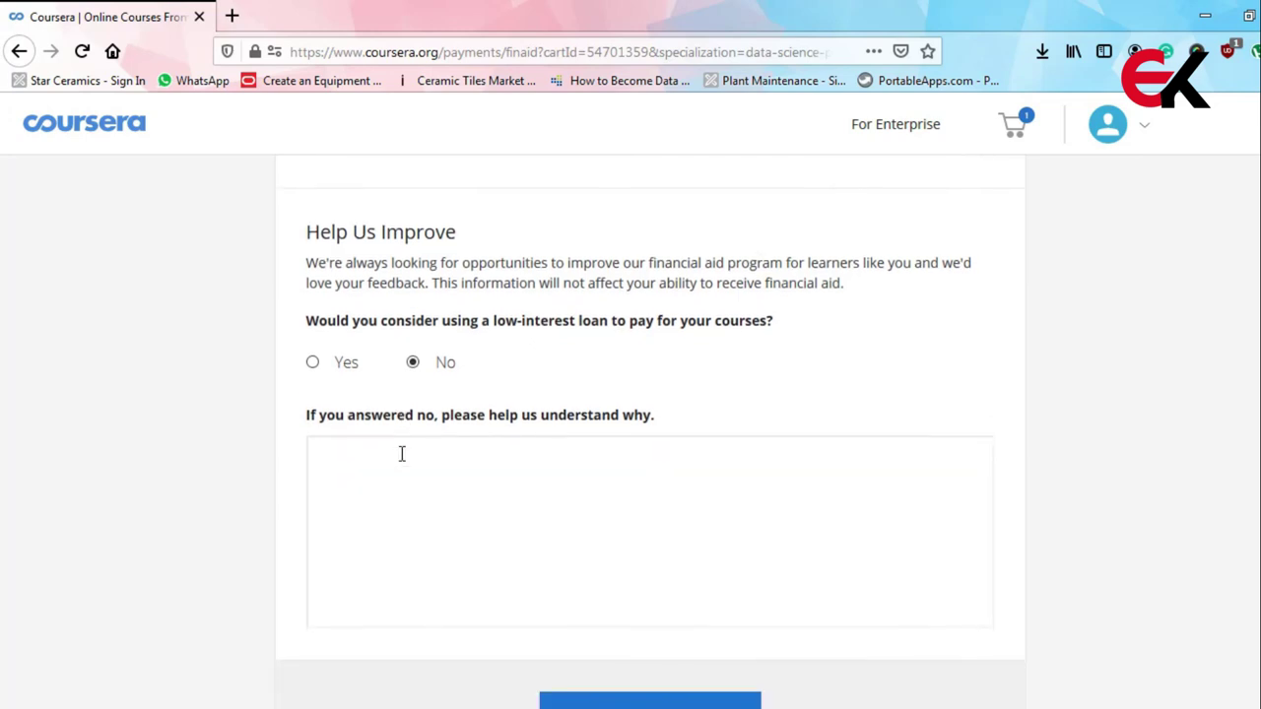
pyautogui.click(402, 454)
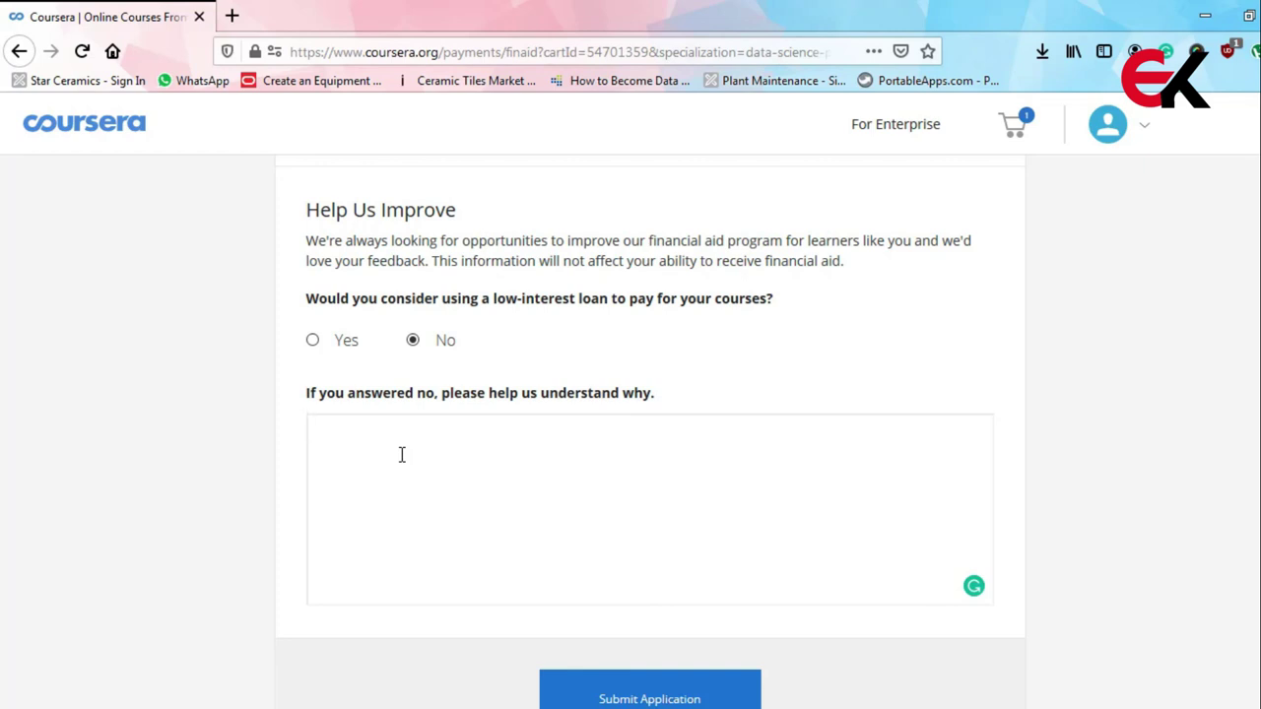
# - Try to submit the financial aid application with blank essay answers, and review the form's required fields
pyautogui.scroll(-5, 706, 458)
pyautogui.click(681, 464)
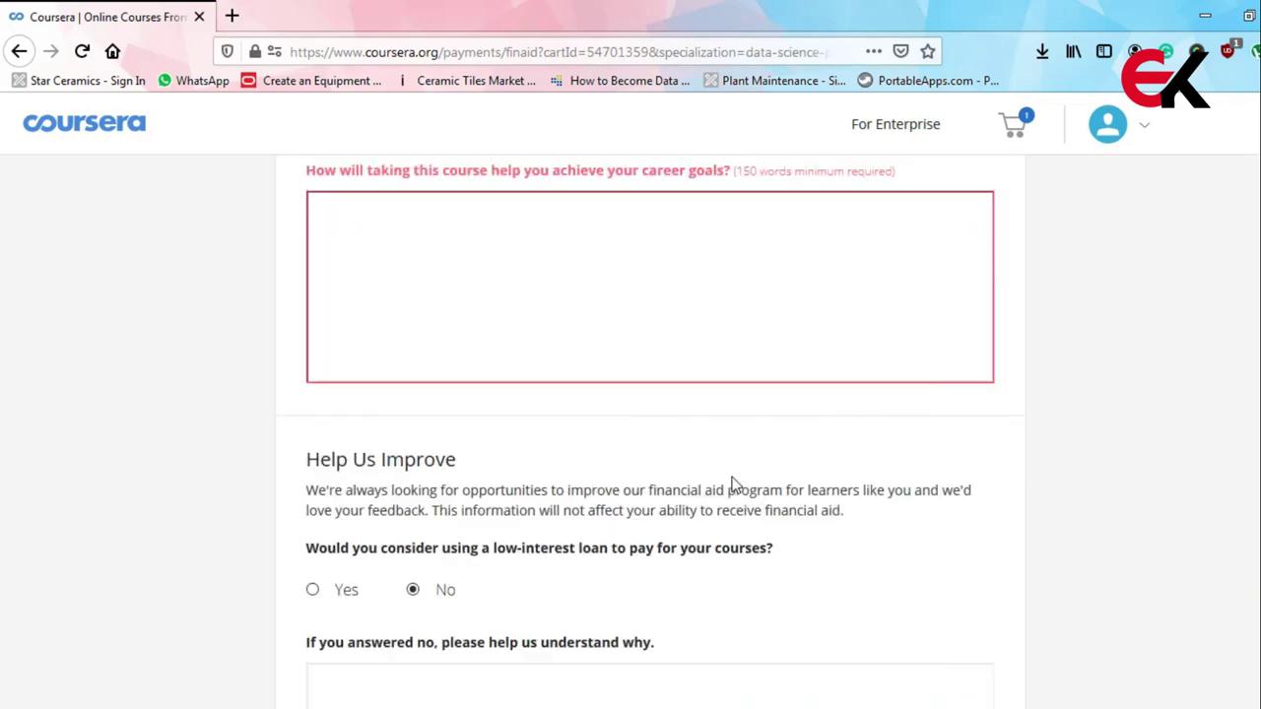
pyautogui.scroll(10, 732, 482)
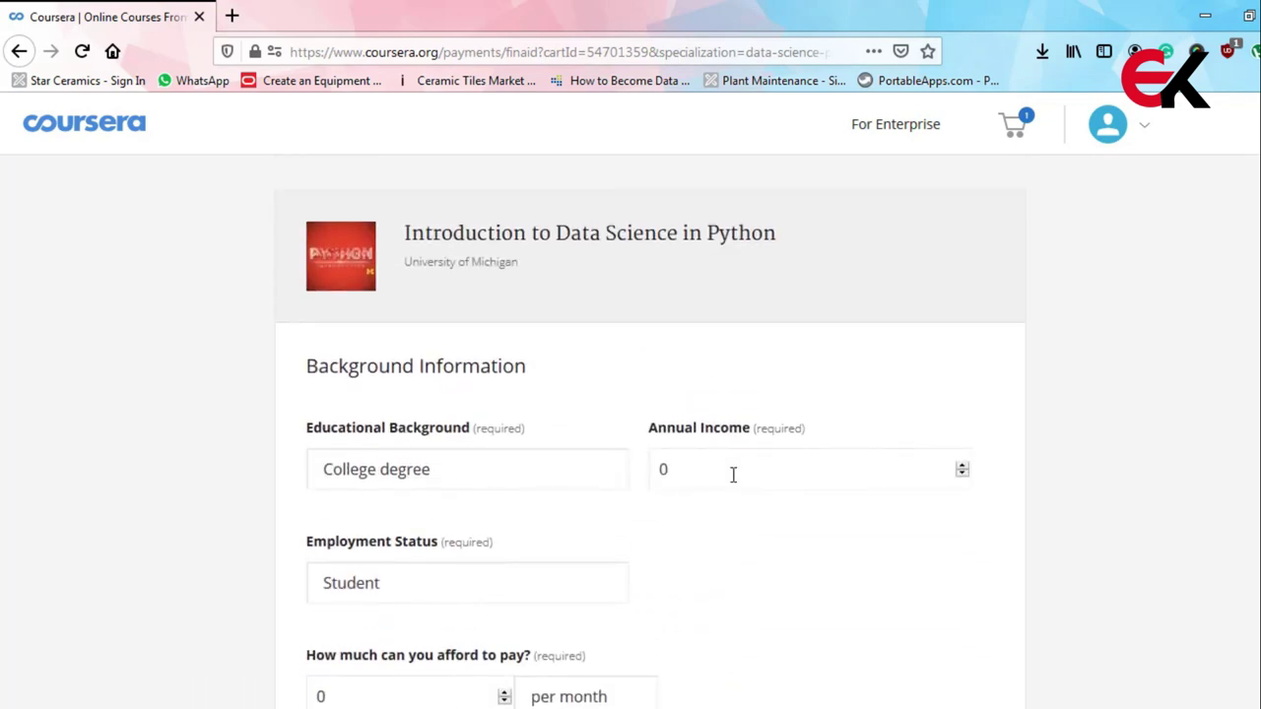
pyautogui.scroll(-3, 734, 512)
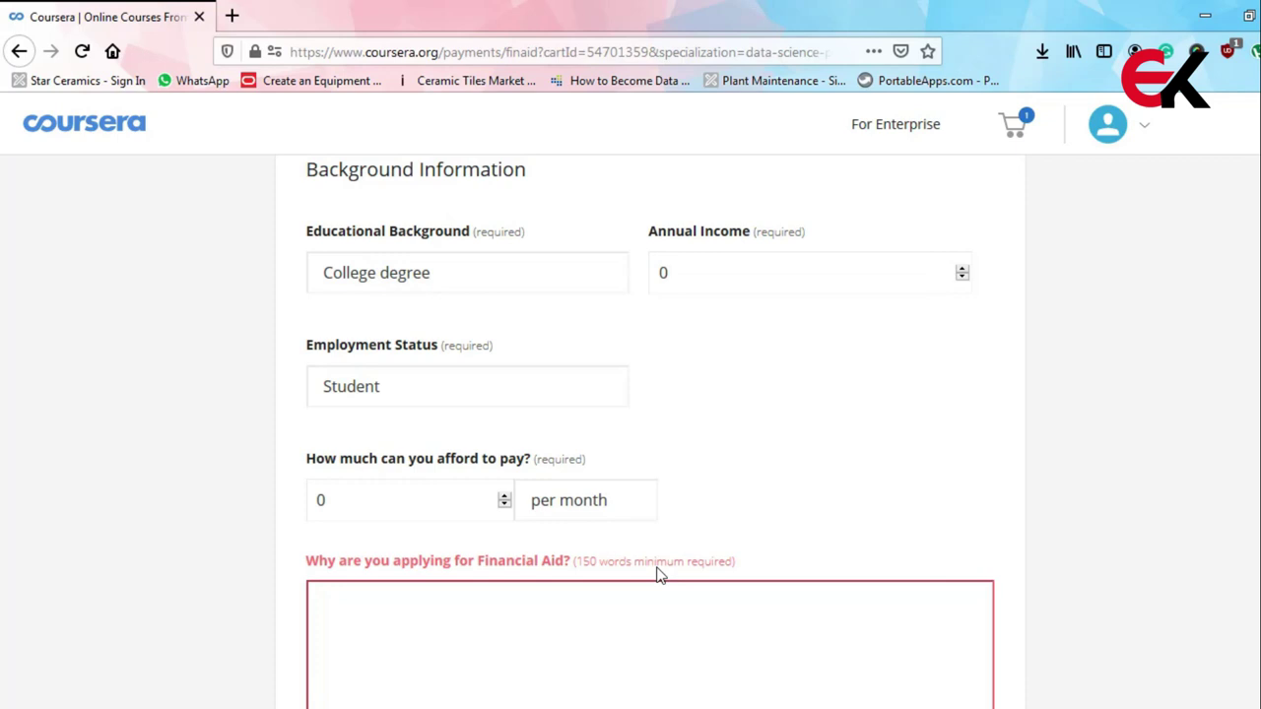
pyautogui.scroll(-3, 658, 575)
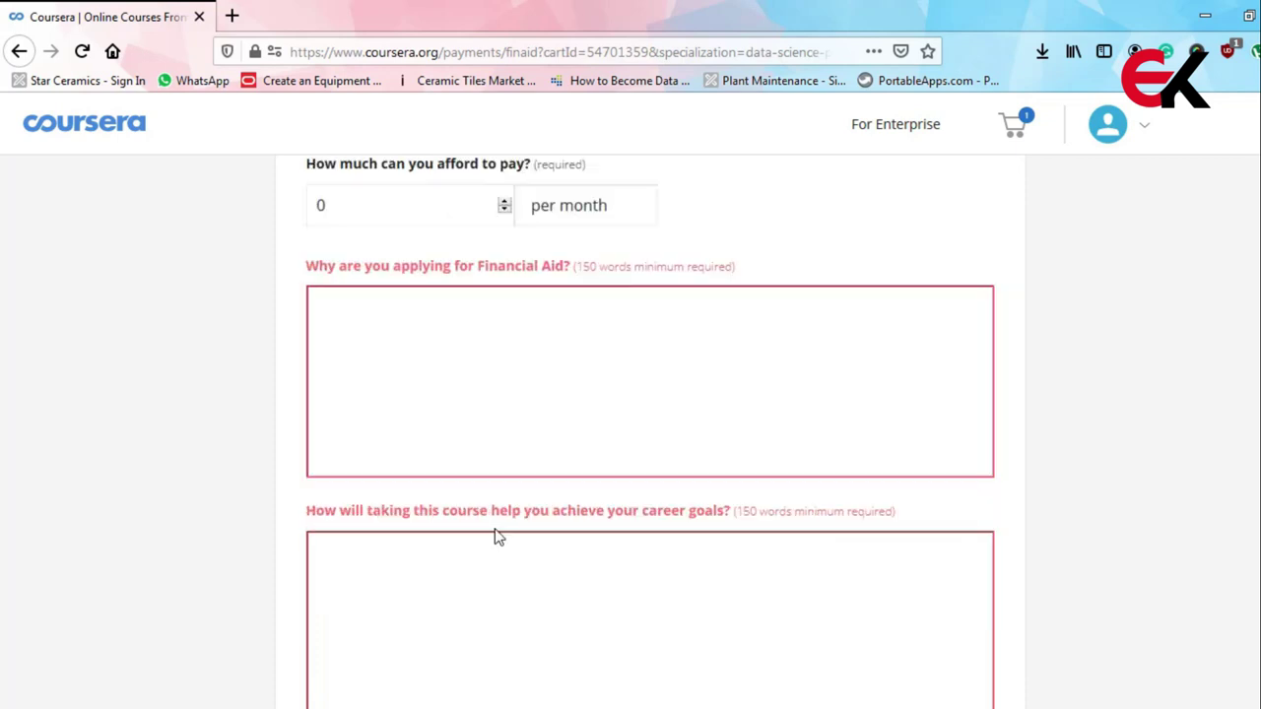